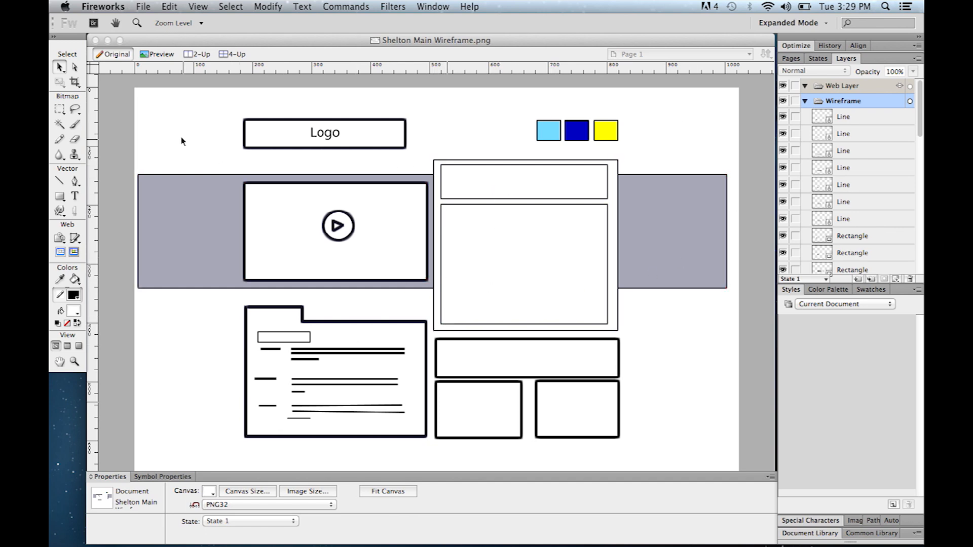
- Minimize the open wireframe document and start a new 1024 by 700 document, keeping pixels as the width unit
{"action": "left_click", "coordinate": [107, 40]}
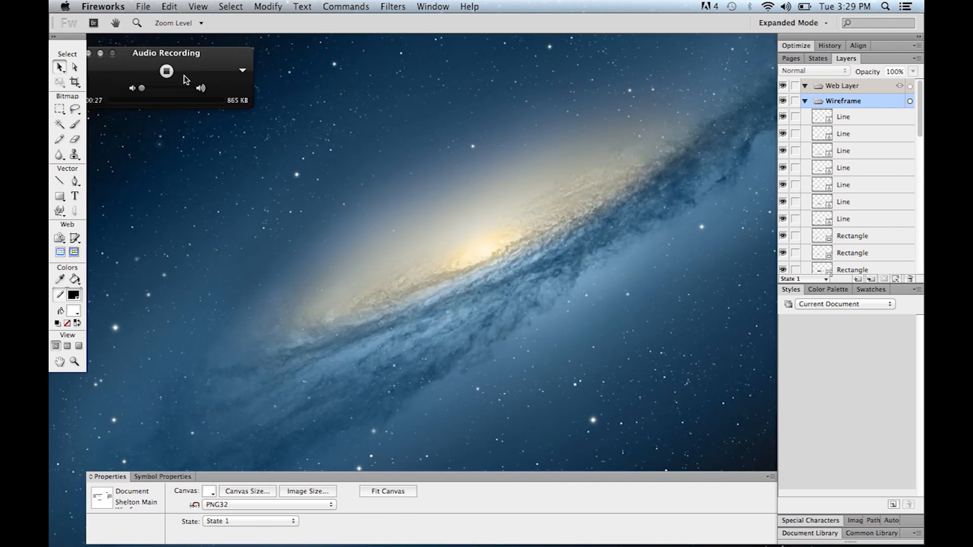
{"action": "left_click", "coordinate": [147, 7]}
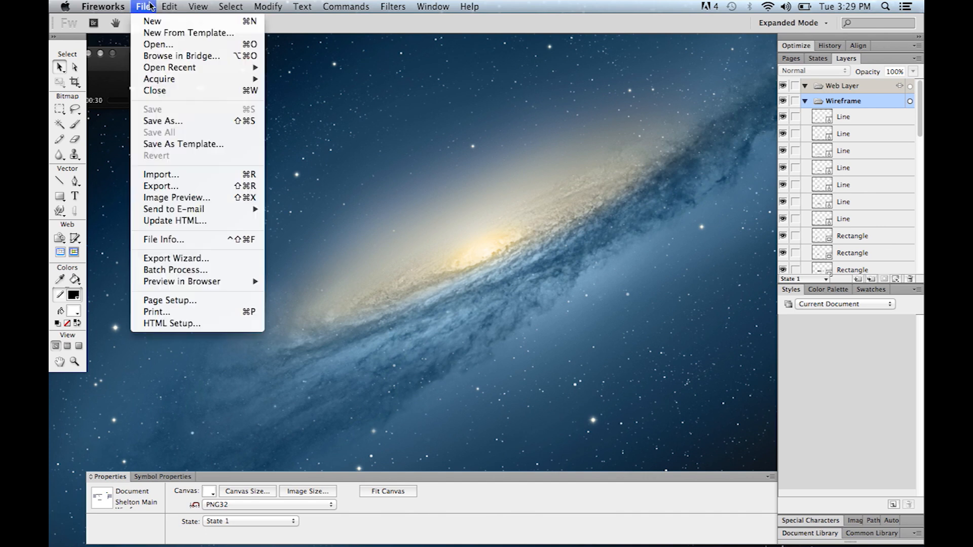
{"action": "mouse_move", "coordinate": [170, 6]}
{"action": "left_click", "coordinate": [158, 21]}
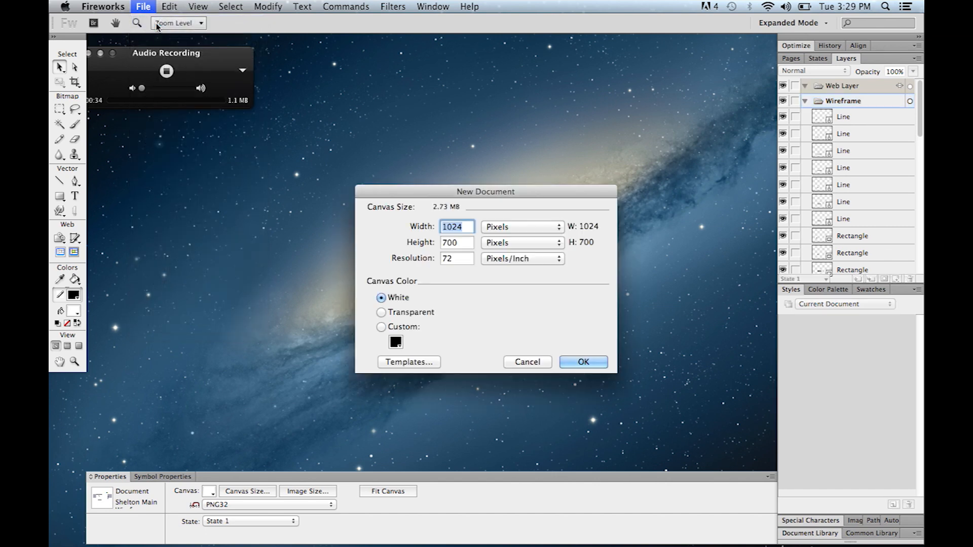
{"action": "left_click", "coordinate": [507, 231]}
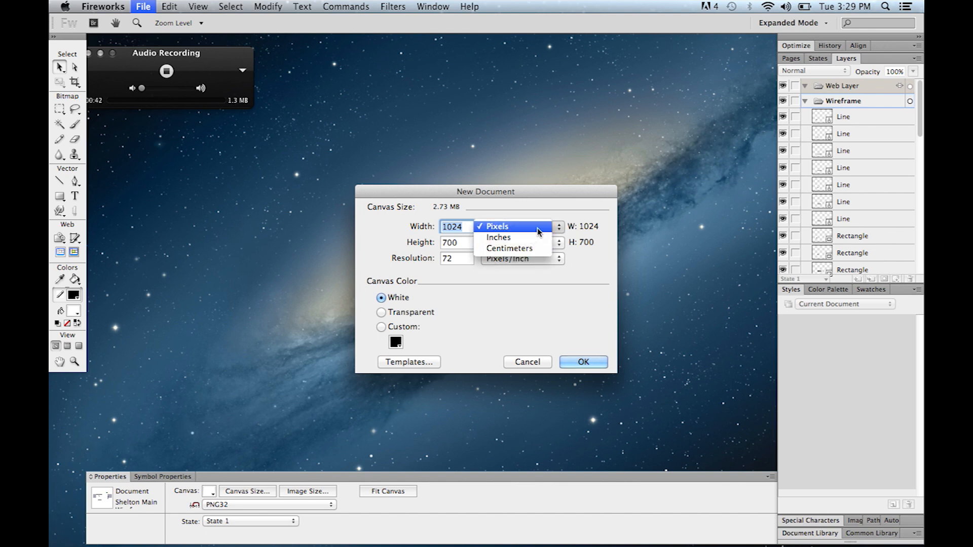
{"action": "left_click", "coordinate": [564, 228]}
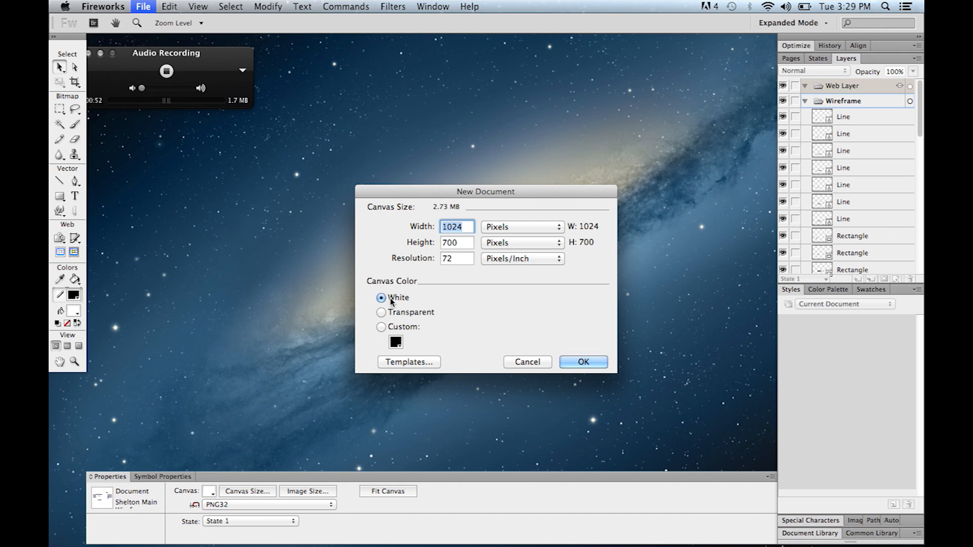
{"action": "left_click", "coordinate": [387, 326]}
{"action": "left_click", "coordinate": [397, 342]}
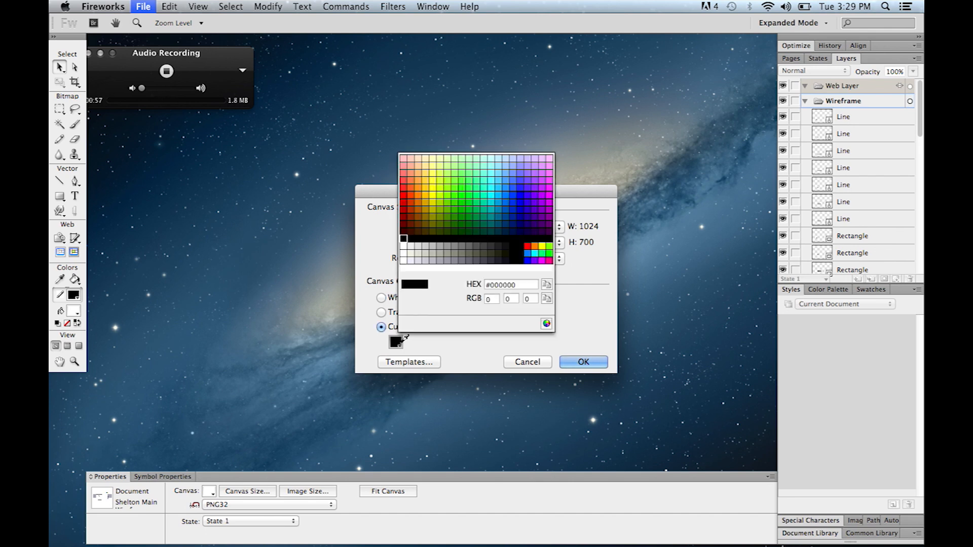
{"action": "left_click", "coordinate": [545, 322]}
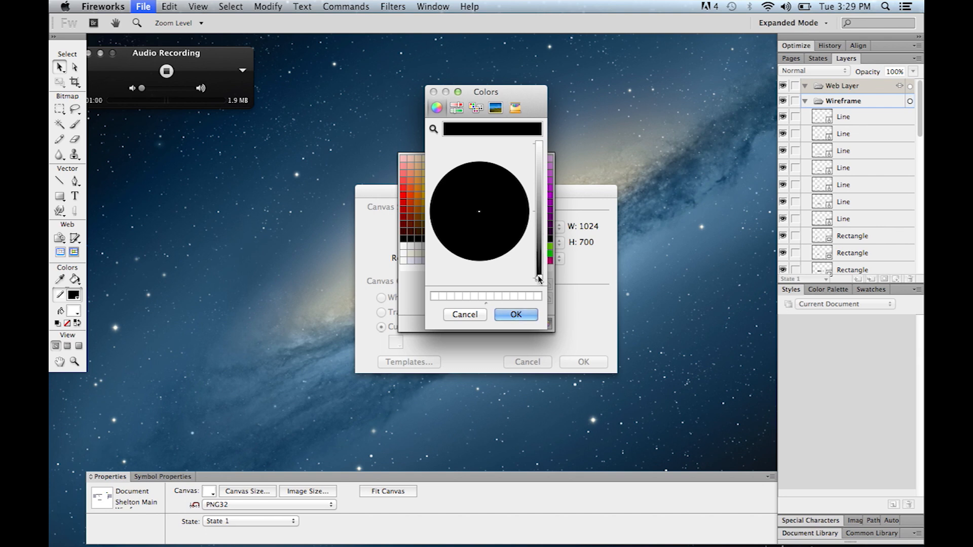
{"action": "left_click_drag", "start_coordinate": [539, 281], "coordinate": [540, 144]}
{"action": "left_click", "coordinate": [516, 233]}
{"action": "left_click_drag", "start_coordinate": [516, 233], "coordinate": [506, 211]}
{"action": "left_click", "coordinate": [465, 315]}
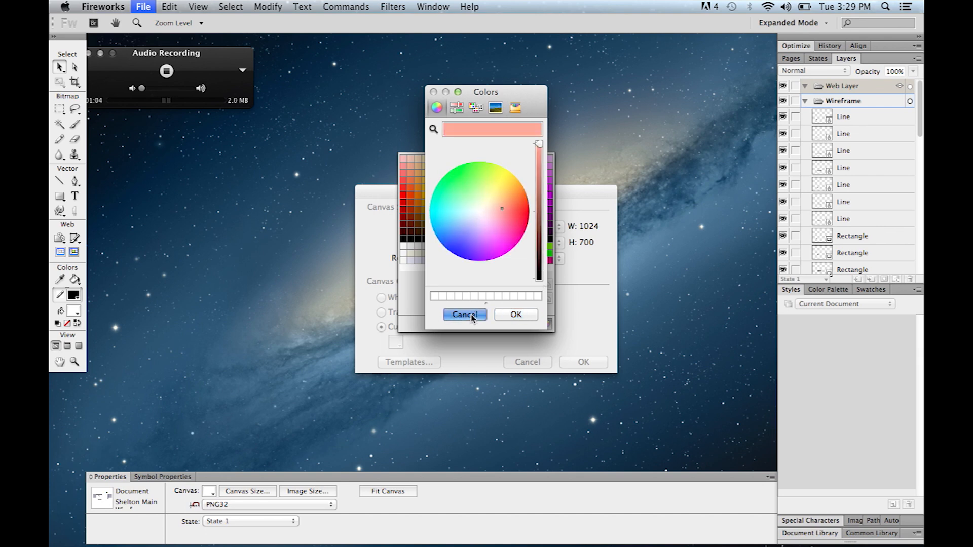
- Choose a white canvas and create the 1024 by 700 pixel document
{"action": "left_click", "coordinate": [399, 298]}
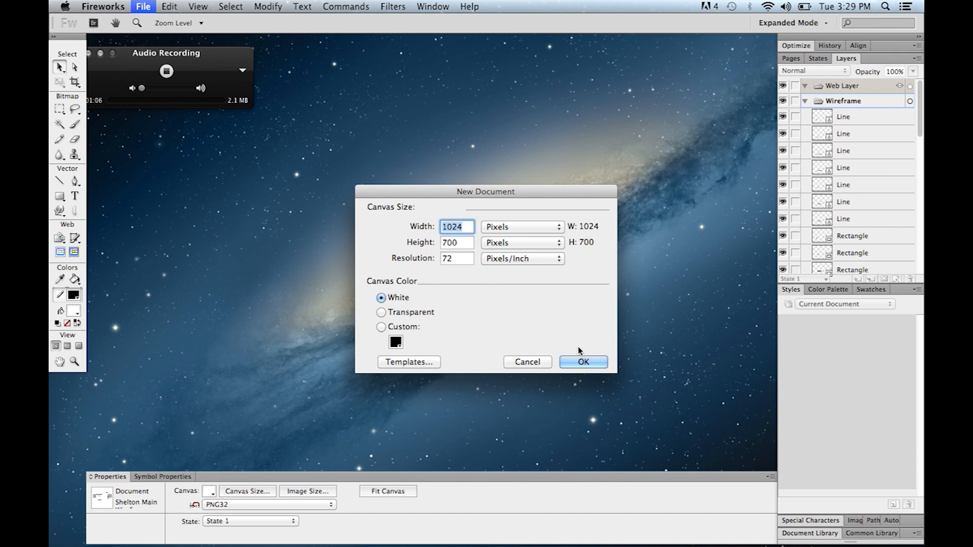
{"action": "left_click", "coordinate": [582, 362]}
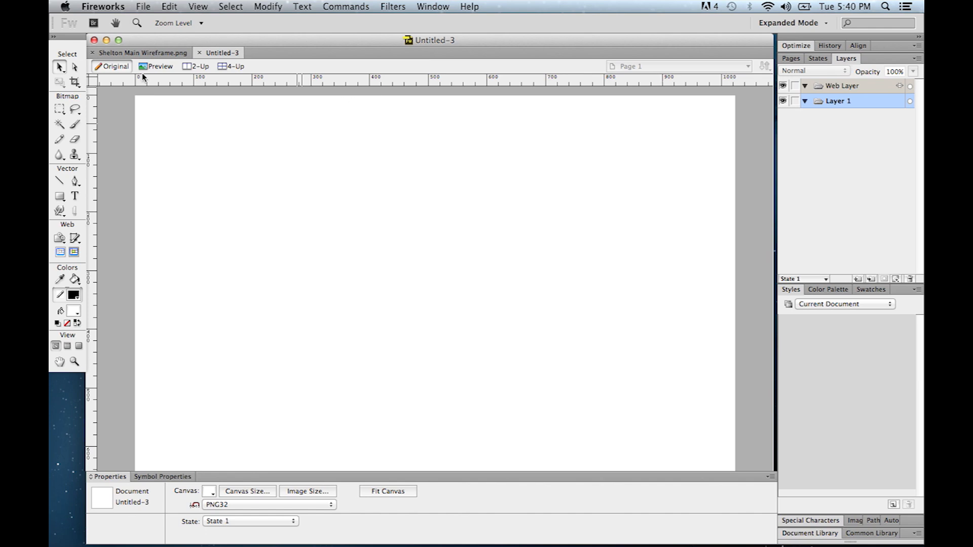
- Rename Layer 1 as "Wireframe Sketch"
{"action": "double_click", "coordinate": [840, 101]}
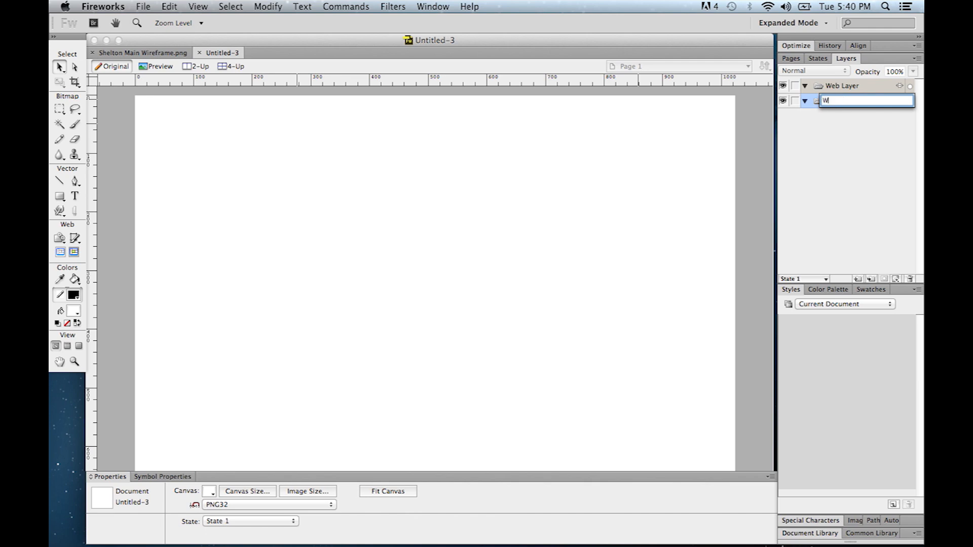
{"action": "type", "text": "Wireframe Sketch"}
{"action": "key", "text": "Return"}
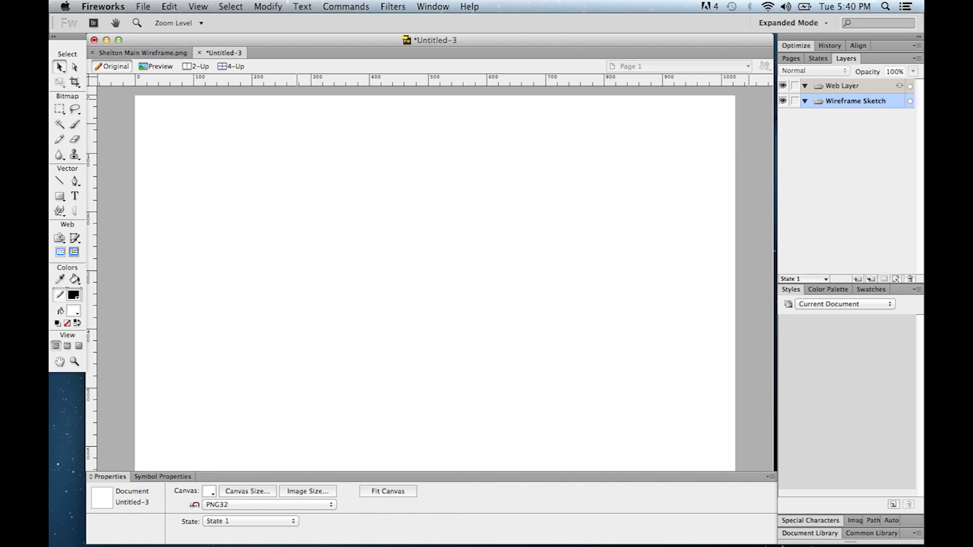
- Add a new layer above the sketch layer and name it "Wireframe"
{"action": "left_click", "coordinate": [857, 280]}
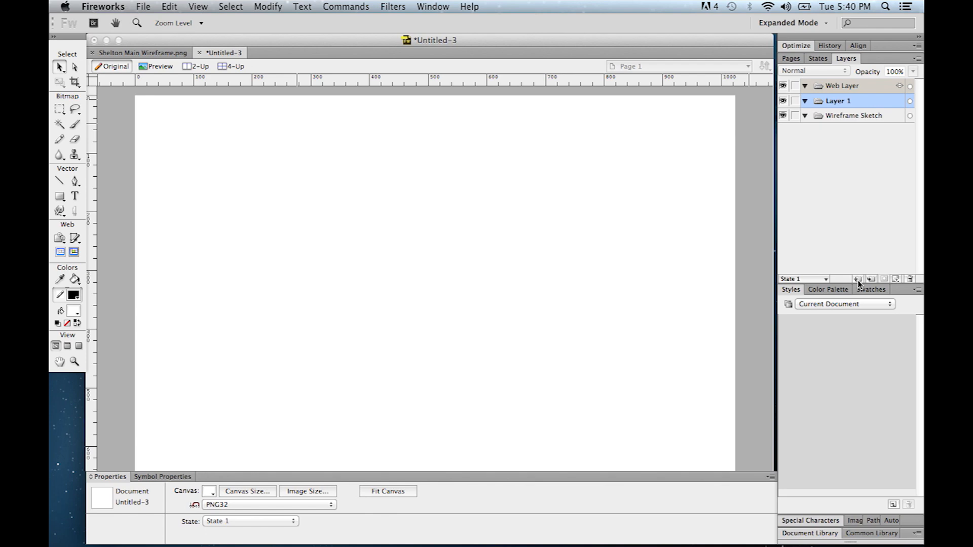
{"action": "double_click", "coordinate": [841, 102]}
{"action": "type", "text": "Wireframe"}
{"action": "key", "text": "Return"}
- Import "wireframe sketch.jpg" from the Desktop into the Wireframe Sketch layer, placing it at the canvas's upper-left corner
{"action": "left_click", "coordinate": [859, 115]}
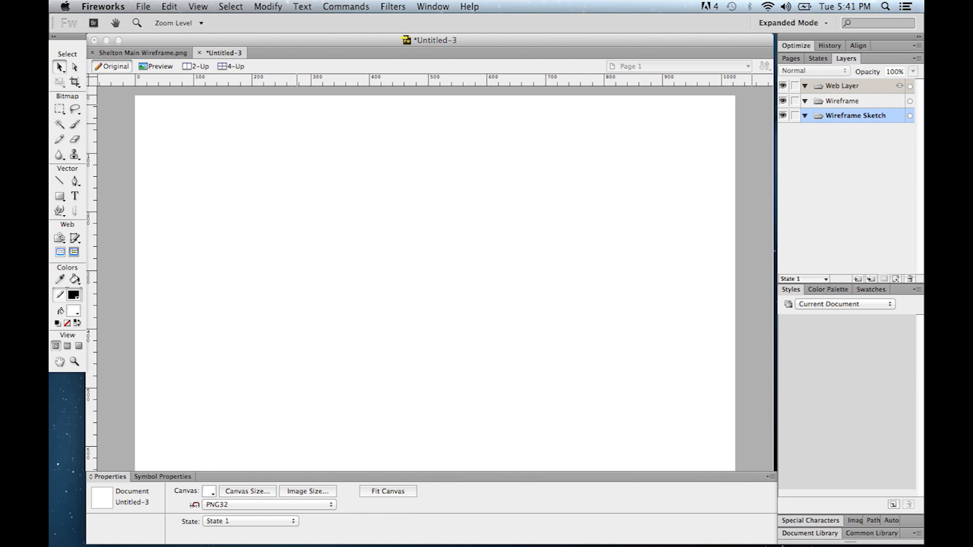
{"action": "left_click", "coordinate": [143, 6]}
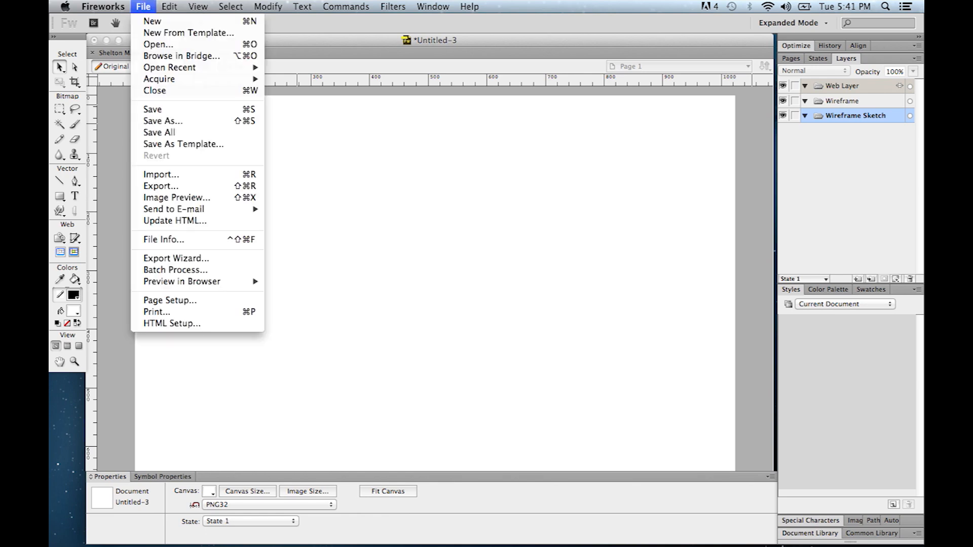
{"action": "left_click", "coordinate": [168, 175]}
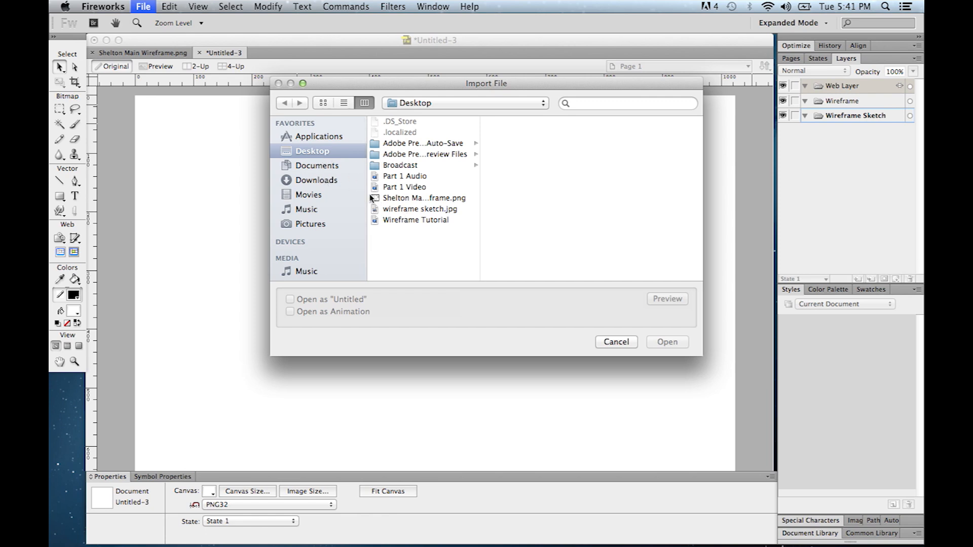
{"action": "left_click", "coordinate": [415, 209]}
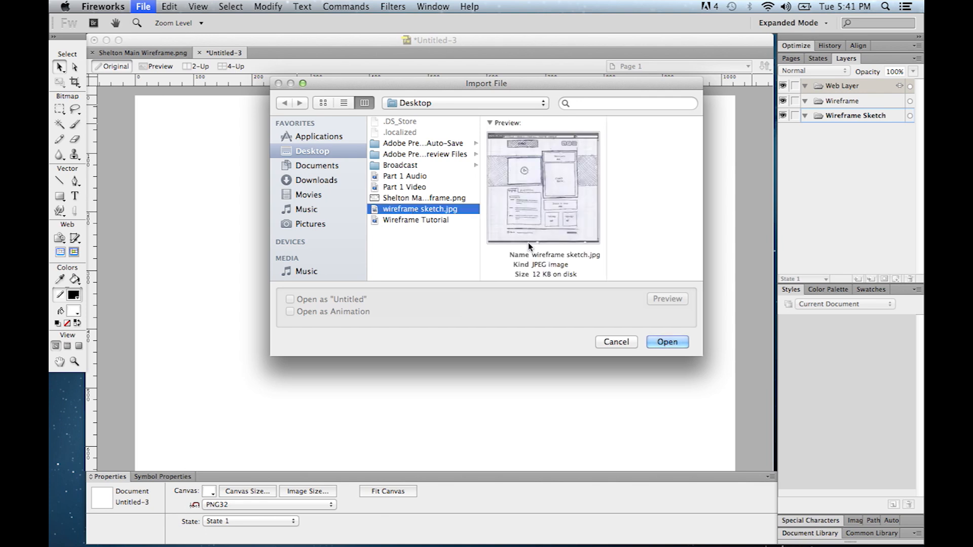
{"action": "left_click", "coordinate": [665, 341]}
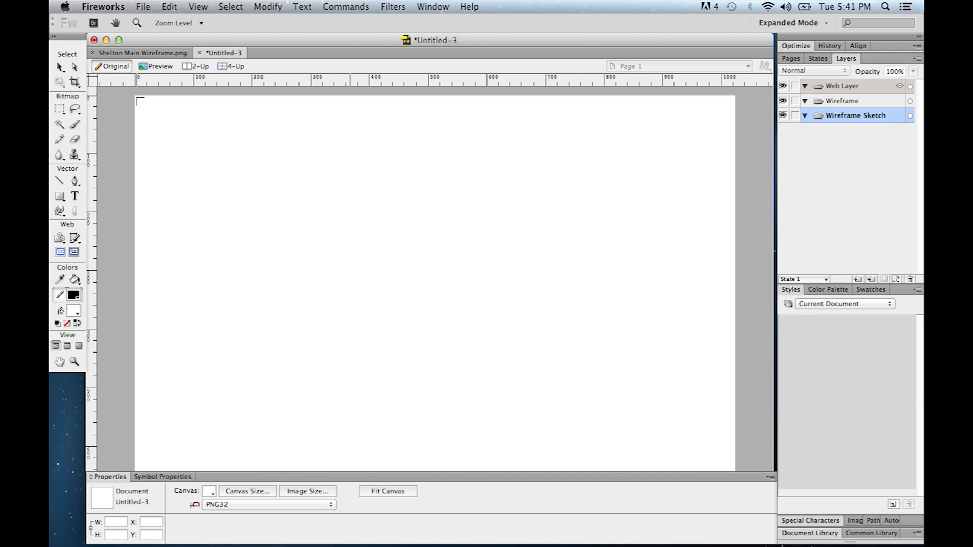
{"action": "left_click", "coordinate": [136, 97]}
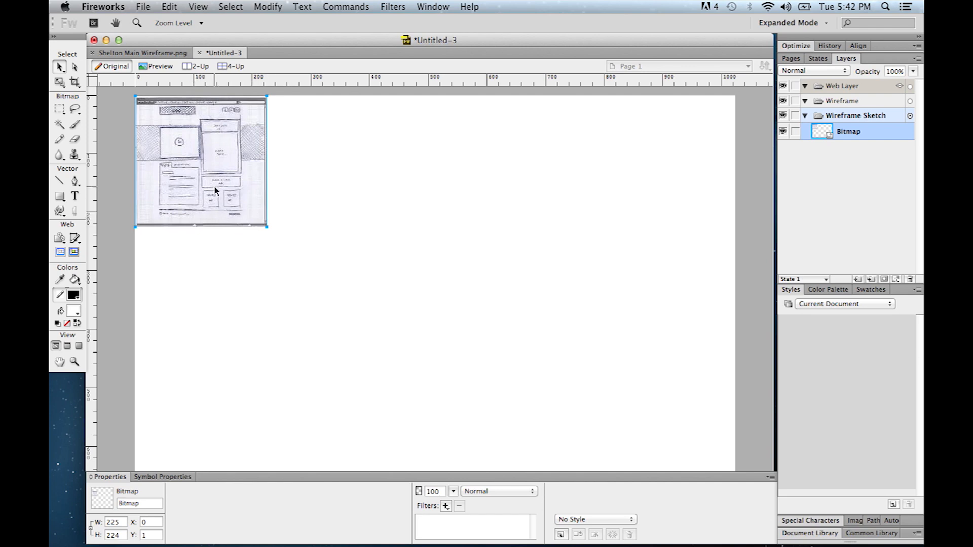
- Set the imported sketch's width to 1024 pixels with its proportions constrained
{"action": "left_click", "coordinate": [92, 530]}
{"action": "left_click", "coordinate": [91, 529]}
{"action": "left_click", "coordinate": [92, 529]}
{"action": "left_click", "coordinate": [92, 530]}
{"action": "left_click", "coordinate": [122, 523]}
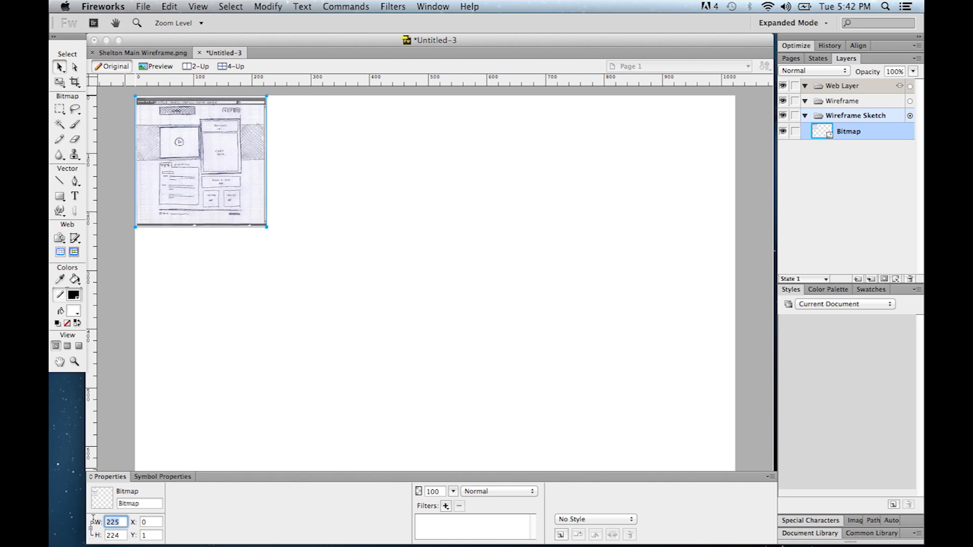
{"action": "type", "text": "1024"}
{"action": "left_click", "coordinate": [119, 535]}
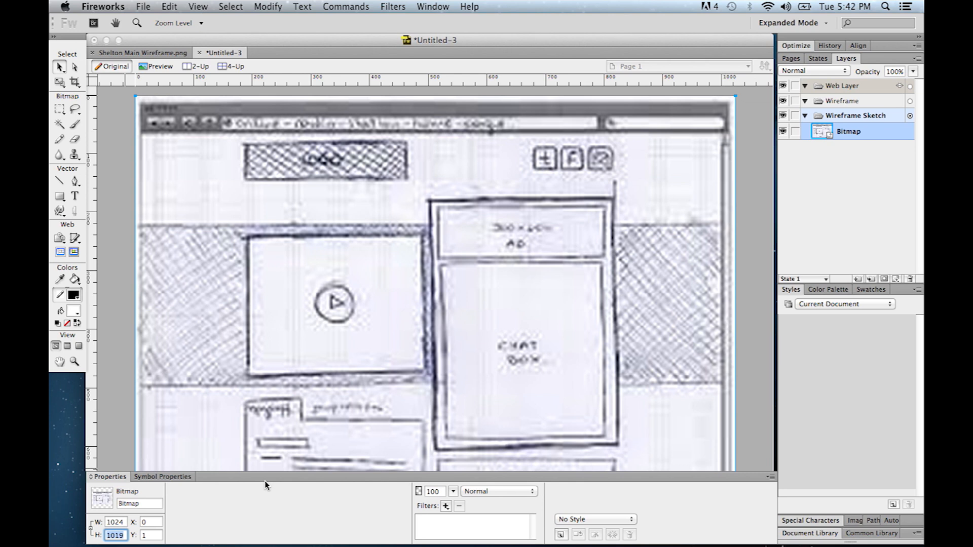
- Set the sketch bitmap's Y position to 0 so it aligns with the canvas's upper edge
{"action": "key", "text": "BackSpace"}
{"action": "left_click", "coordinate": [151, 522]}
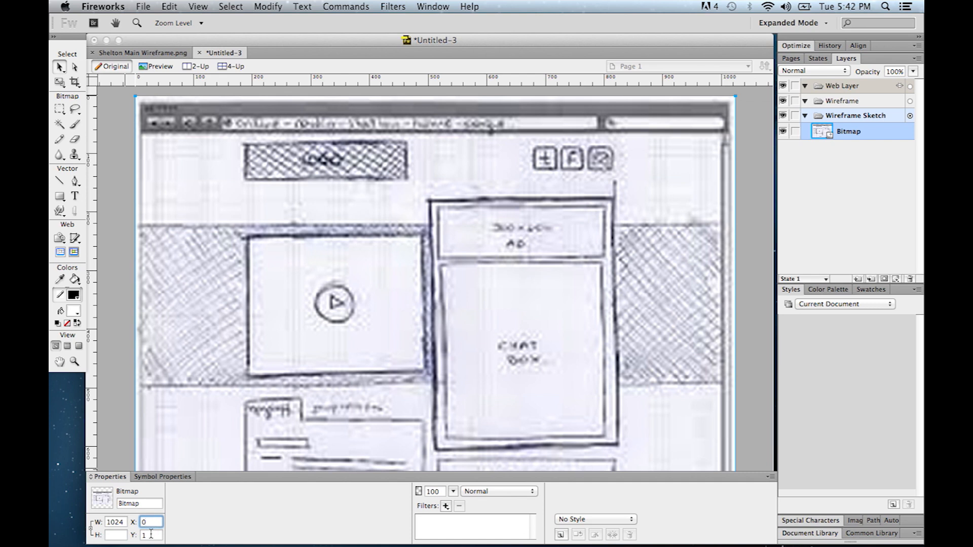
{"action": "left_click", "coordinate": [150, 534]}
{"action": "type", "text": "0"}
{"action": "left_click", "coordinate": [190, 344]}
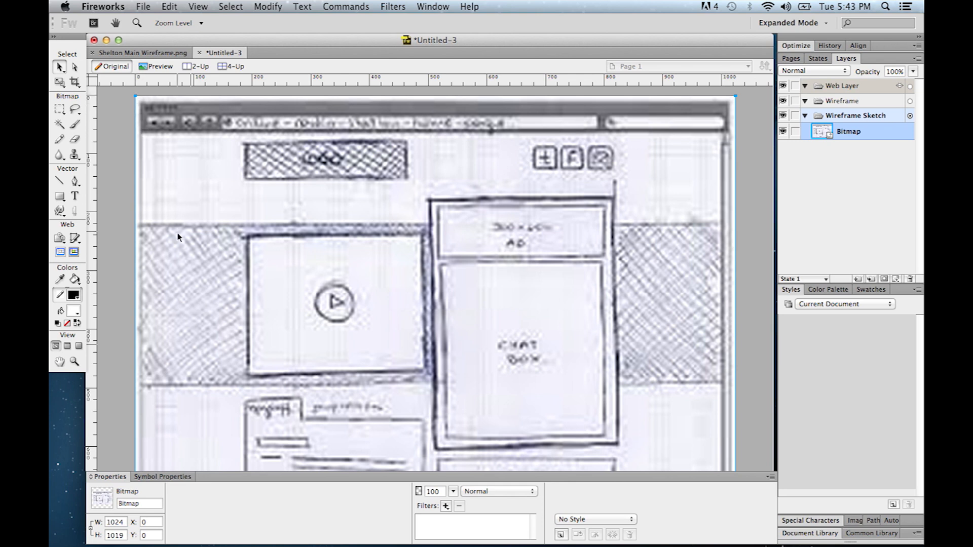
- Shrink the sketch bitmap's height to 700 pixels so its lower edge meets the bottom of the canvas
{"action": "left_click", "coordinate": [74, 362]}
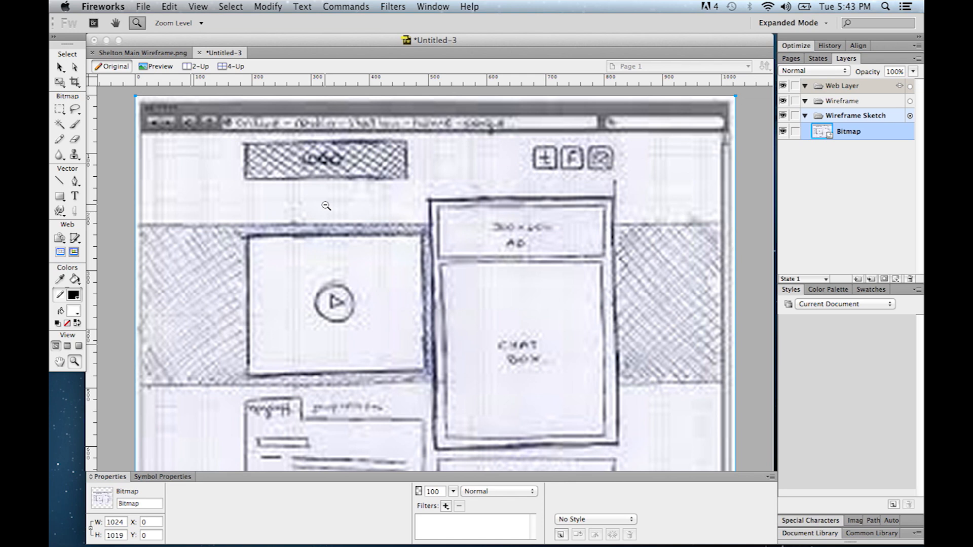
{"action": "left_click", "coordinate": [374, 197], "text": "alt"}
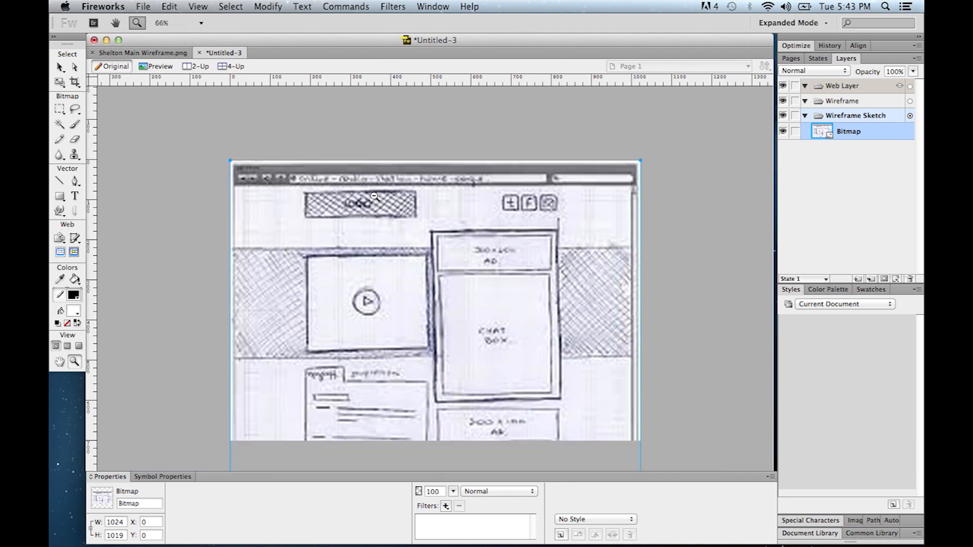
{"action": "left_click", "coordinate": [374, 196], "text": "alt"}
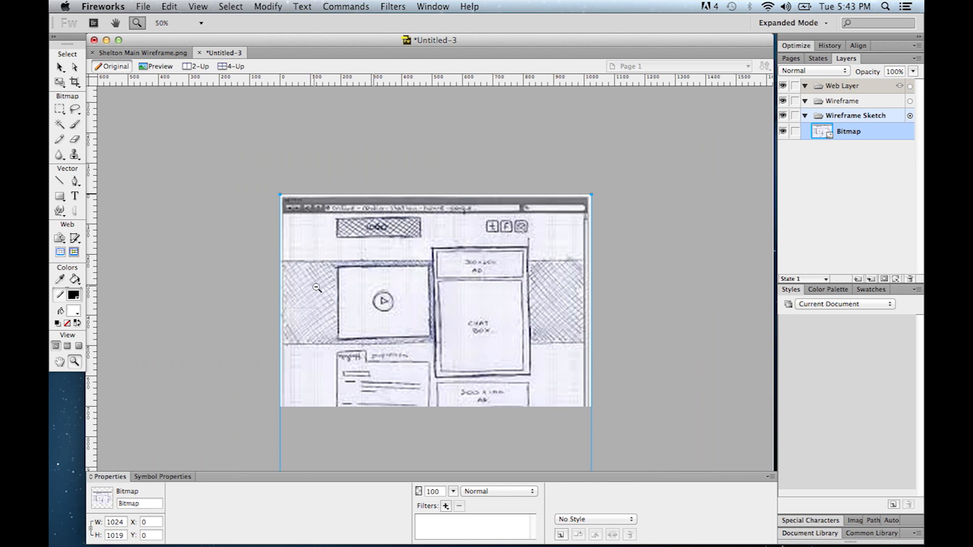
{"action": "key", "text": "super+minus"}
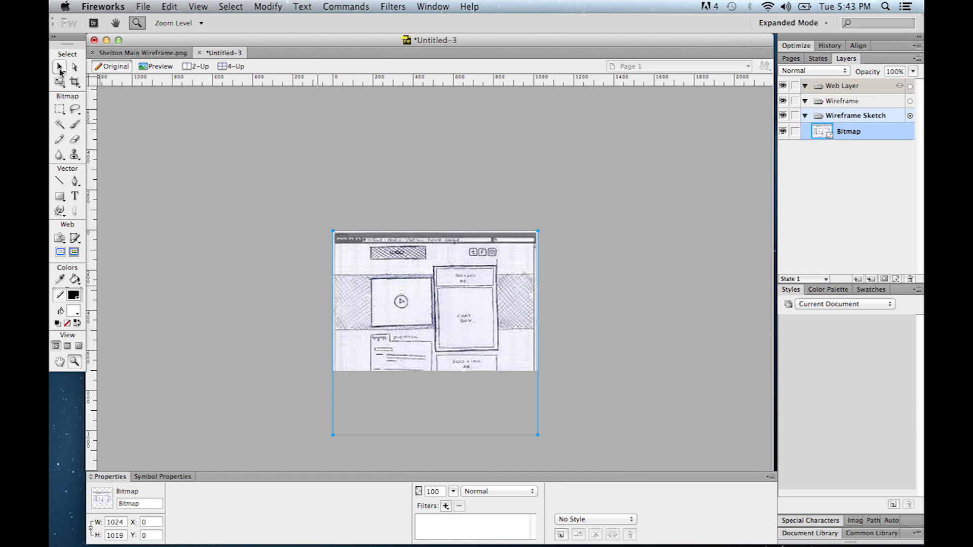
{"action": "left_click", "coordinate": [60, 68]}
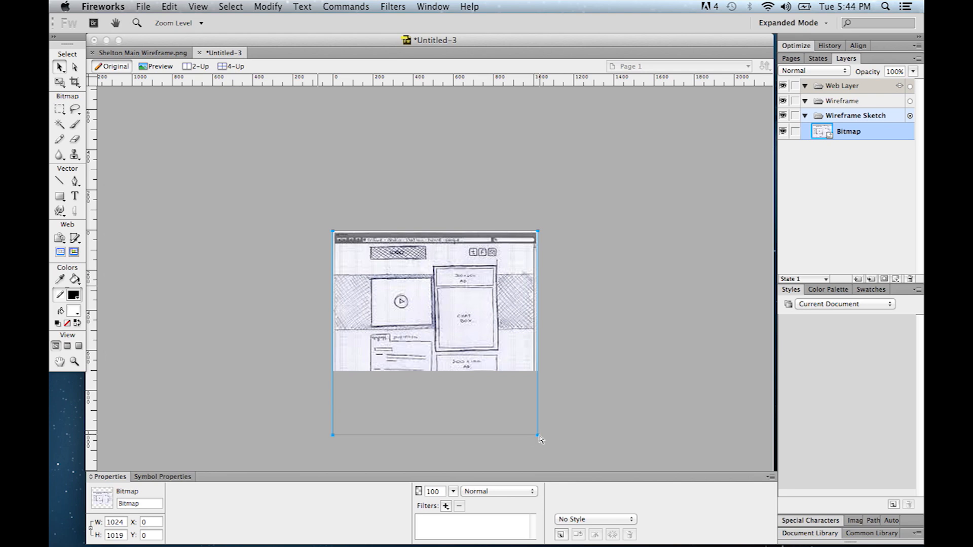
{"action": "left_click_drag", "start_coordinate": [332, 437], "coordinate": [334, 375]}
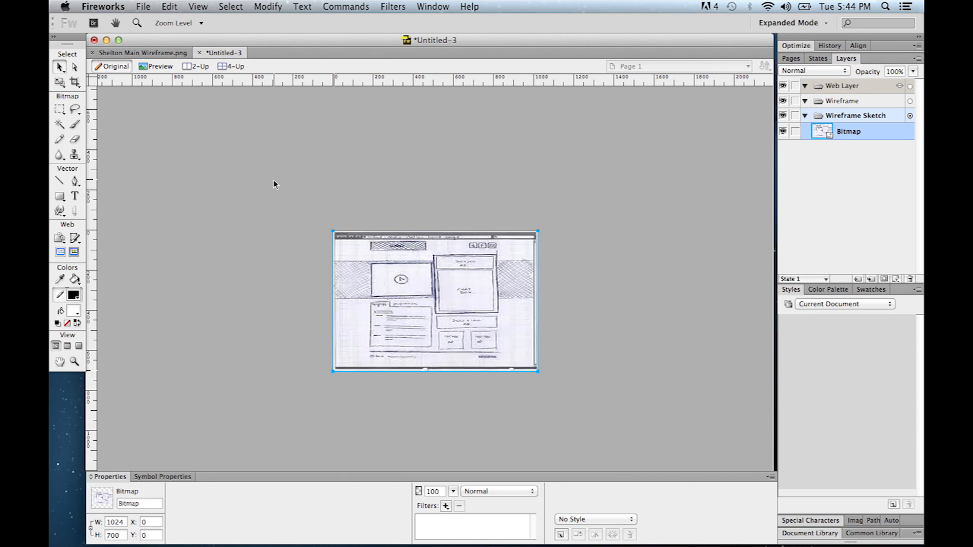
- Fit the whole canvas in view and lower the Properties panel so it no longer covers the sketch's bottom edge
{"action": "key", "text": "super+0"}
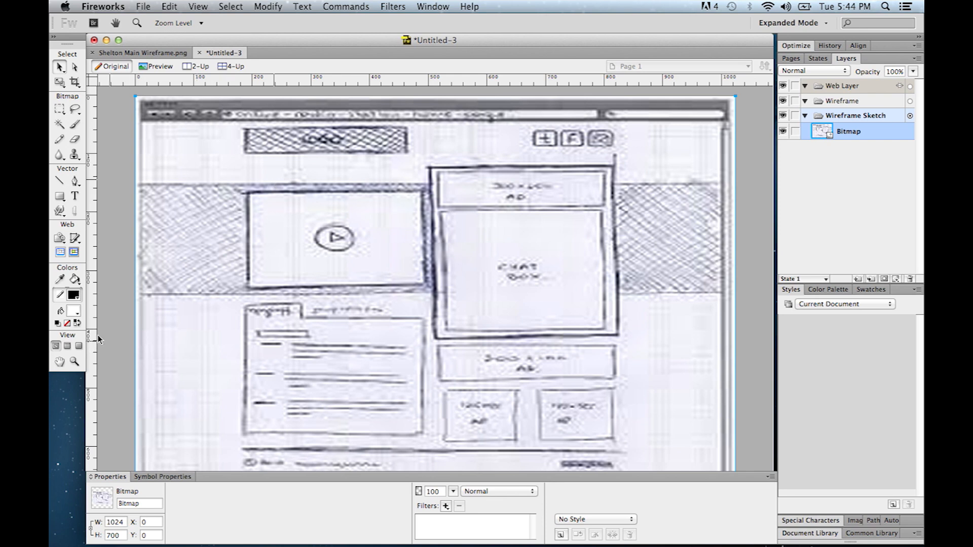
{"action": "left_click_drag", "start_coordinate": [216, 479], "coordinate": [211, 506]}
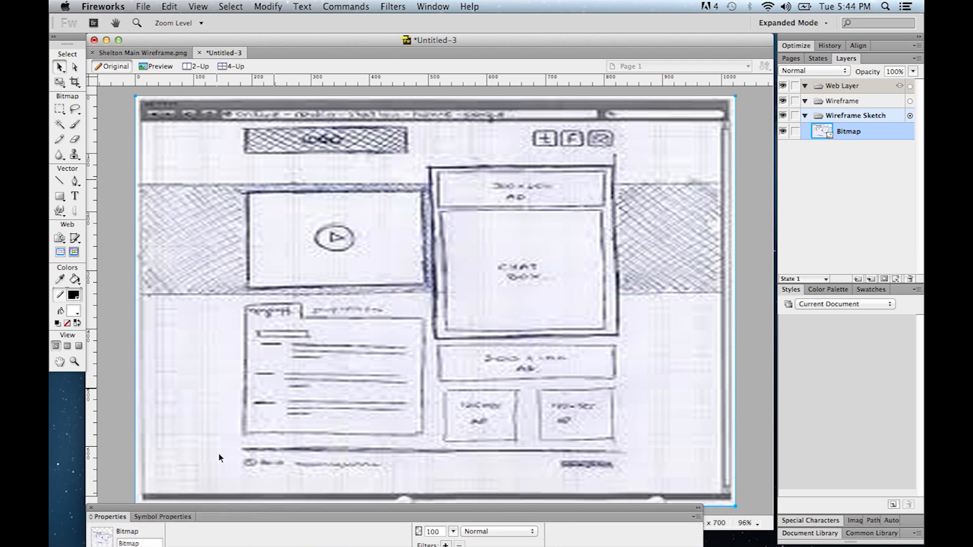
{"action": "mouse_move", "coordinate": [214, 507]}
{"action": "left_mouse_down"}
{"action": "mouse_move", "coordinate": [200, 425]}
{"action": "mouse_move", "coordinate": [235, 478]}
{"action": "mouse_move", "coordinate": [201, 490]}
{"action": "mouse_move", "coordinate": [202, 515]}
{"action": "left_mouse_up"}
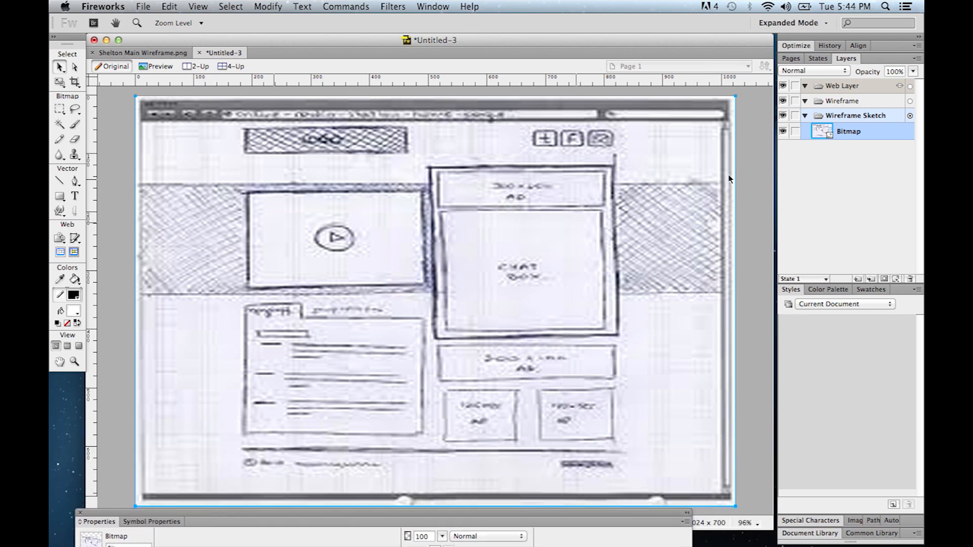
- Lock the Wireframe Sketch layer and make the Wireframe layer active
{"action": "left_click", "coordinate": [796, 116]}
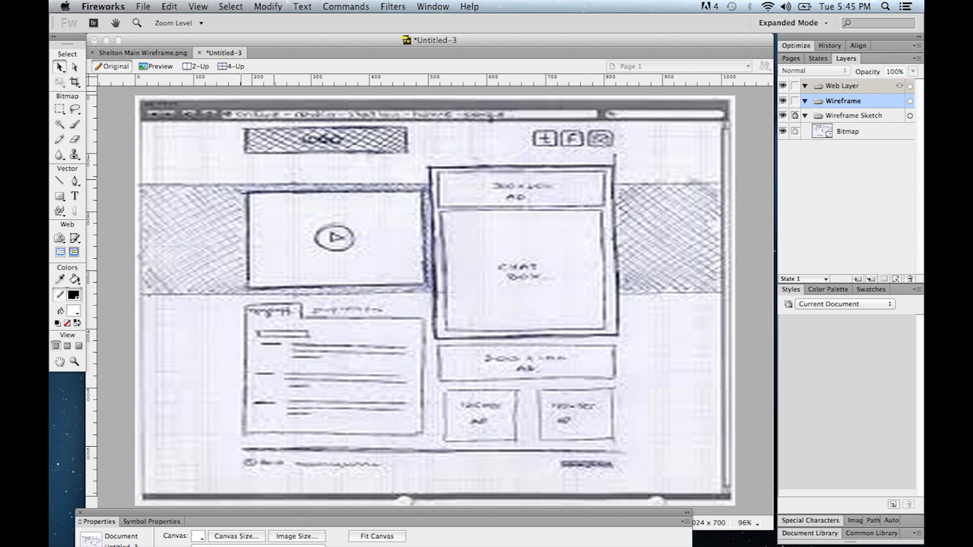
- Show the document guides and check that smart guides are displayed and set to snap
{"action": "left_click", "coordinate": [198, 6]}
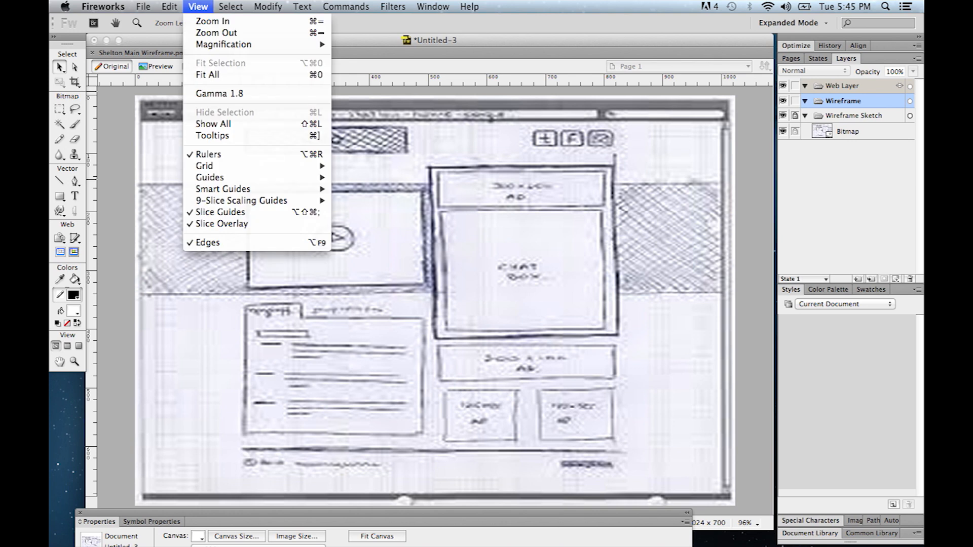
{"action": "mouse_move", "coordinate": [214, 178]}
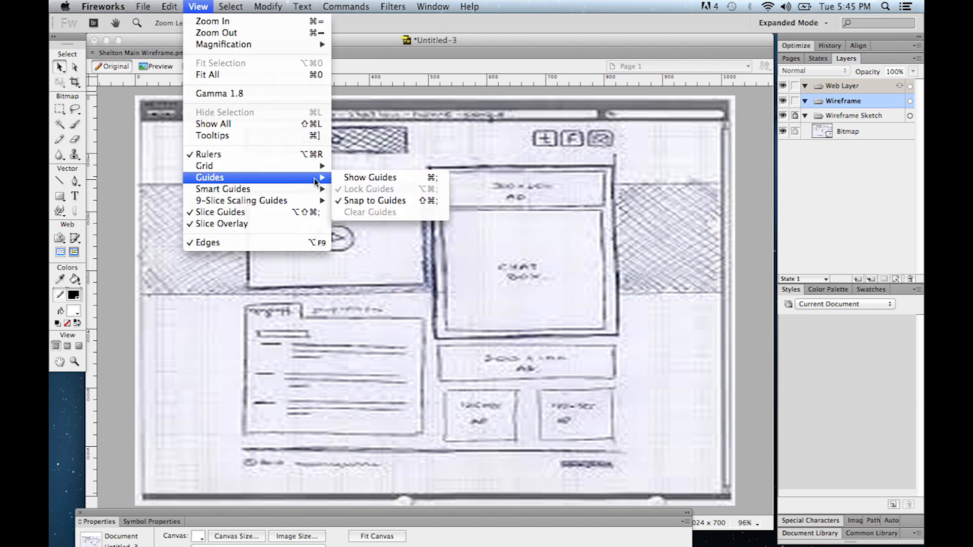
{"action": "left_click", "coordinate": [357, 176]}
{"action": "left_click", "coordinate": [202, 5]}
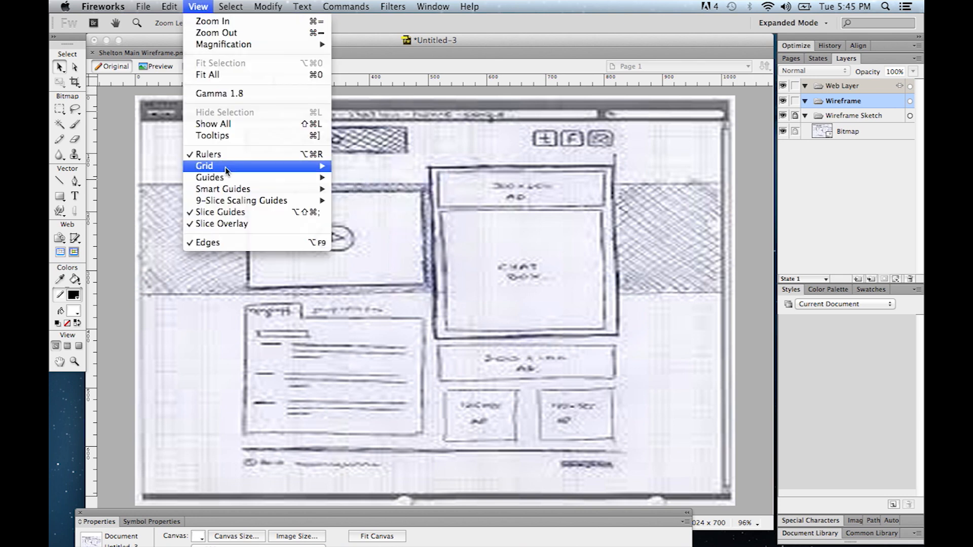
{"action": "mouse_move", "coordinate": [250, 181]}
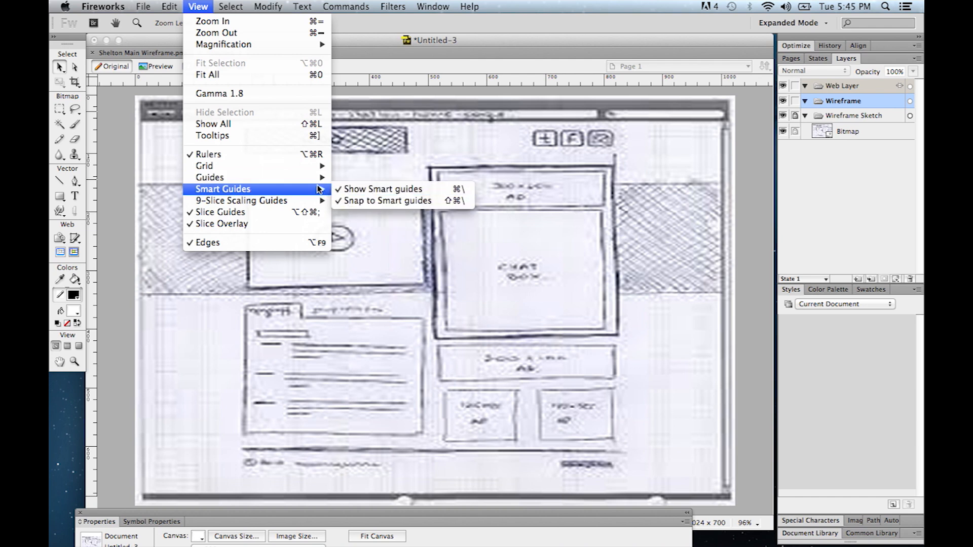
{"action": "mouse_move", "coordinate": [318, 178]}
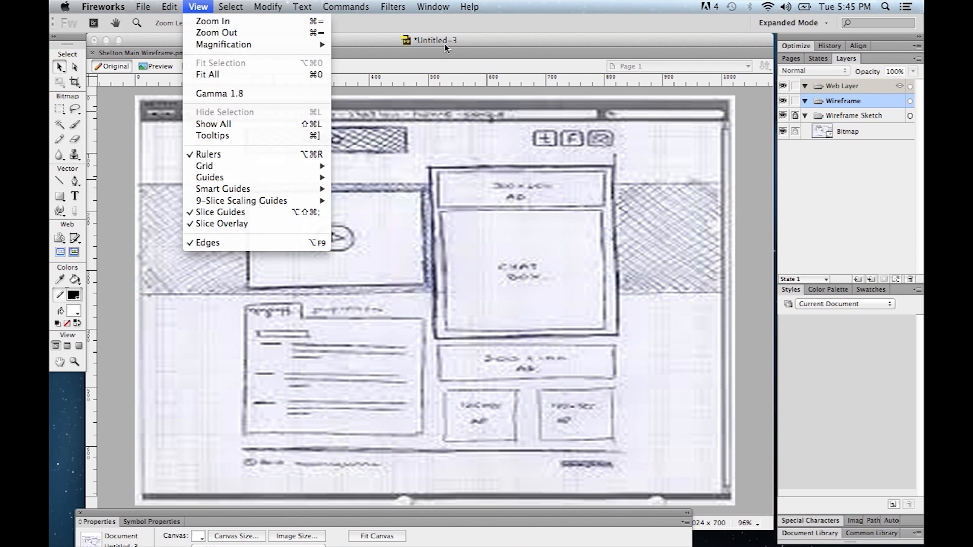
{"action": "key", "text": "super+shift+slash"}
{"action": "key", "text": "Escape"}
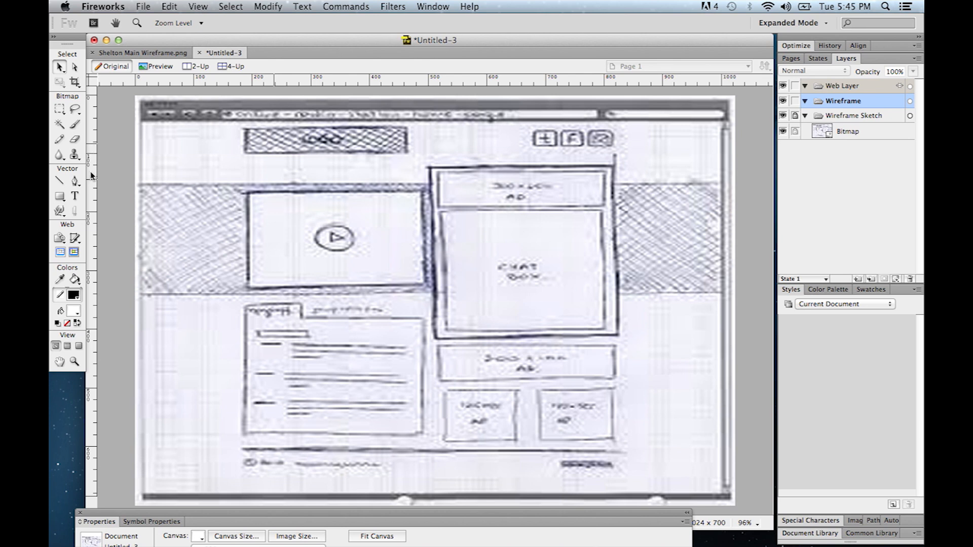
- Place vertical guides along both sides of the video box and along the outer and inner sides of the chat sidebar frame
{"action": "left_click_drag", "start_coordinate": [93, 174], "coordinate": [245, 187]}
{"action": "left_click_drag", "start_coordinate": [96, 167], "coordinate": [424, 189]}
{"action": "left_click_drag", "start_coordinate": [94, 190], "coordinate": [432, 208]}
{"action": "left_click_drag", "start_coordinate": [96, 175], "coordinate": [442, 200]}
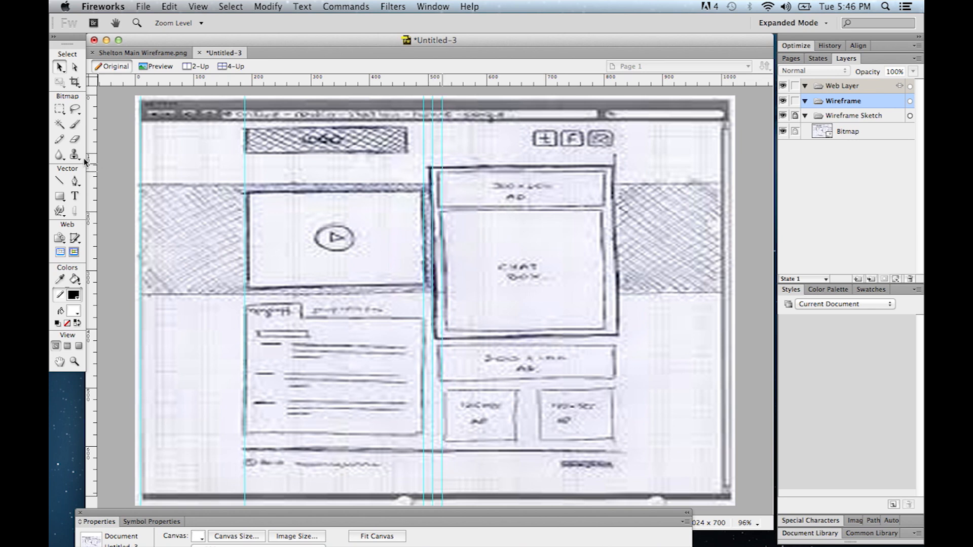
{"action": "left_click_drag", "start_coordinate": [94, 168], "coordinate": [602, 204]}
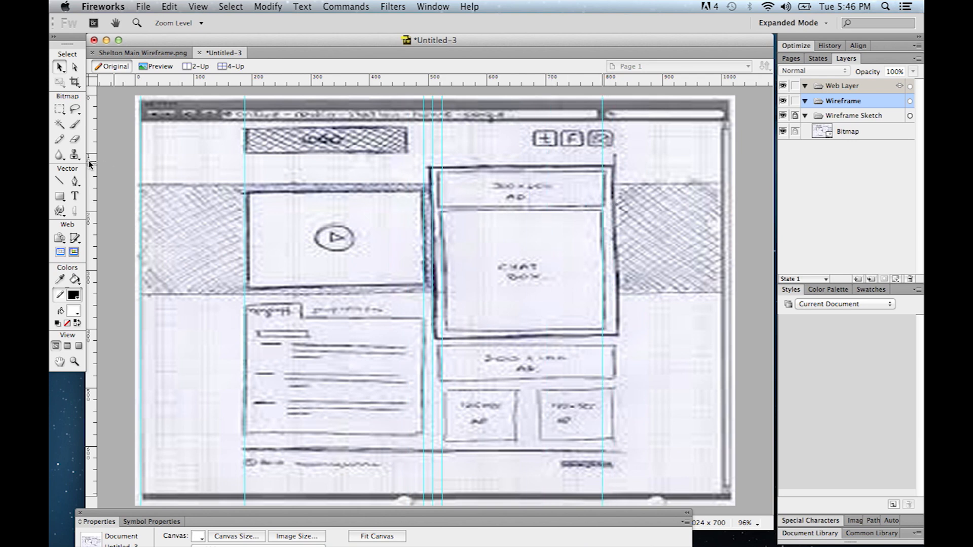
{"action": "left_click_drag", "start_coordinate": [91, 162], "coordinate": [618, 178]}
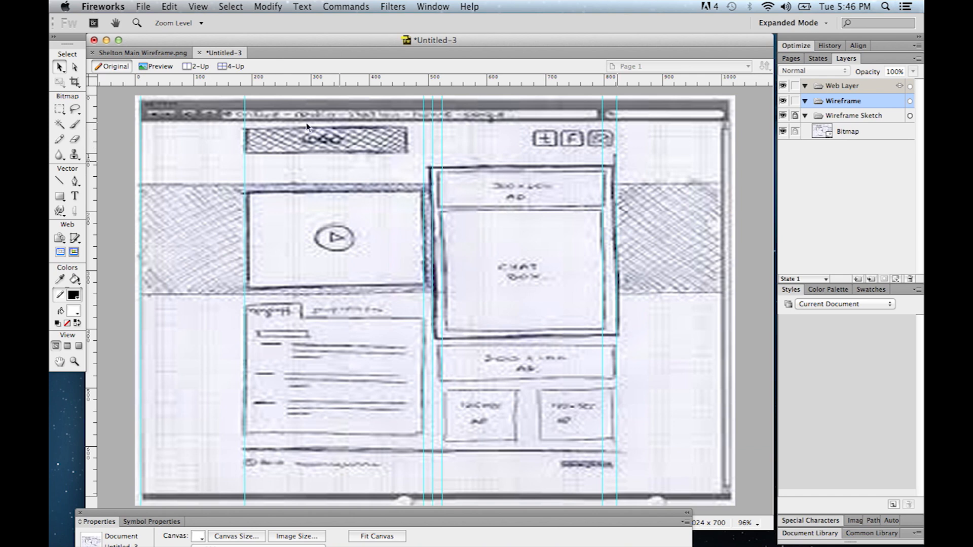
- Place vertical guides at the logo box's right edge, both sides of each social icon and the right edge of the first small ad
{"action": "left_click_drag", "start_coordinate": [92, 126], "coordinate": [407, 148]}
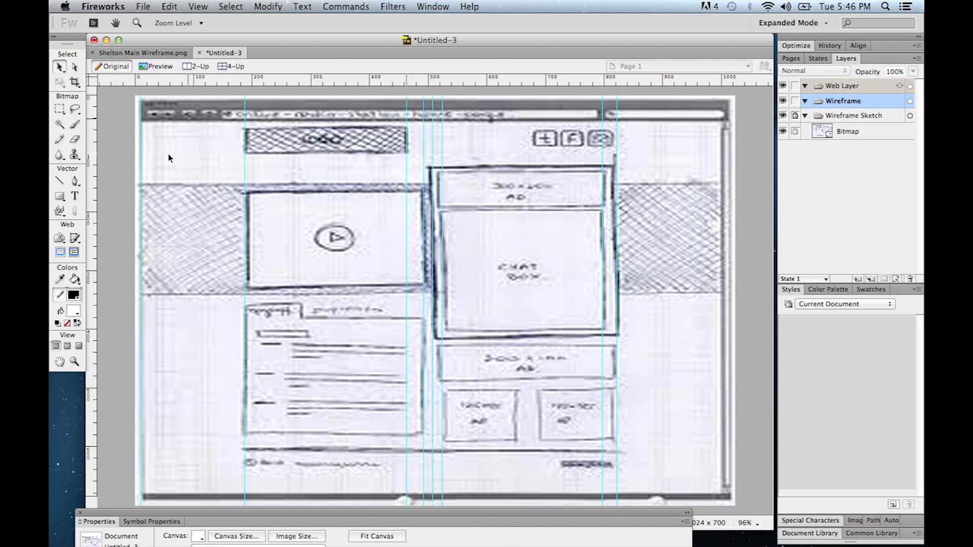
{"action": "left_click_drag", "start_coordinate": [92, 148], "coordinate": [536, 163]}
{"action": "left_click_drag", "start_coordinate": [92, 130], "coordinate": [556, 156]}
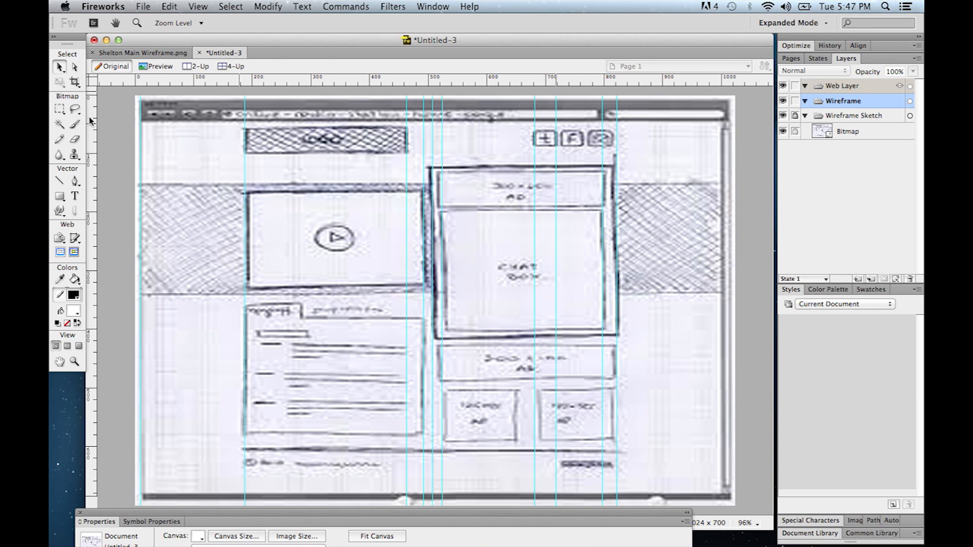
{"action": "left_click_drag", "start_coordinate": [93, 126], "coordinate": [562, 167]}
{"action": "left_click_drag", "start_coordinate": [94, 142], "coordinate": [584, 153]}
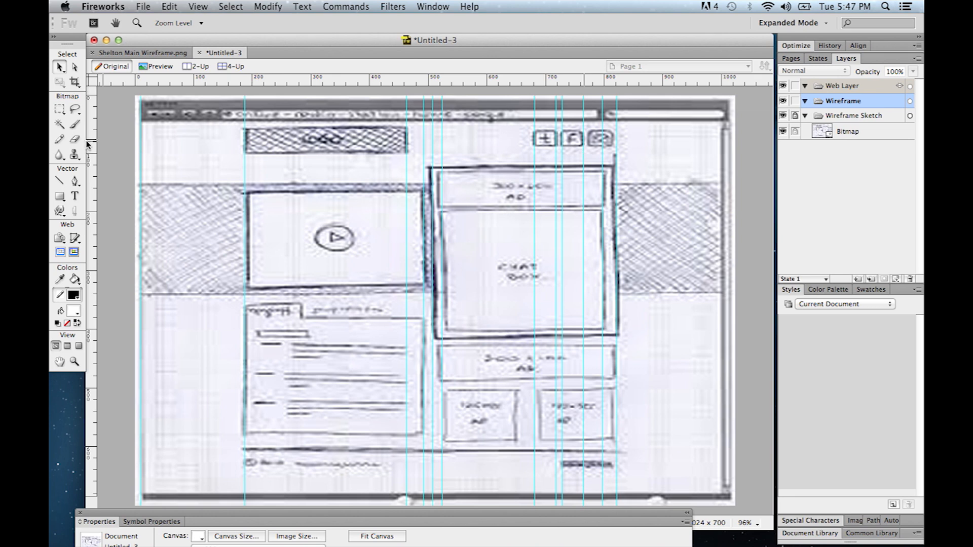
{"action": "left_click_drag", "start_coordinate": [93, 139], "coordinate": [590, 163]}
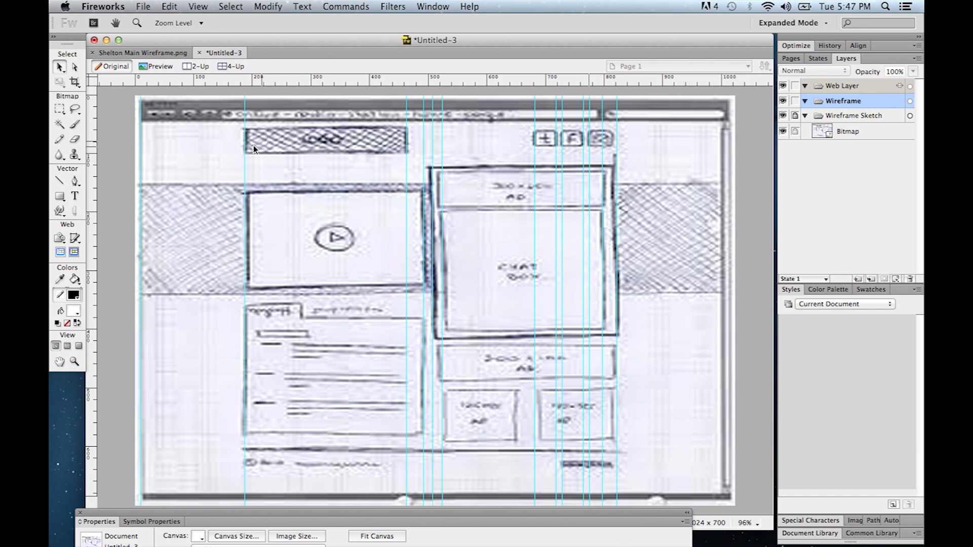
{"action": "left_click_drag", "start_coordinate": [93, 145], "coordinate": [612, 157]}
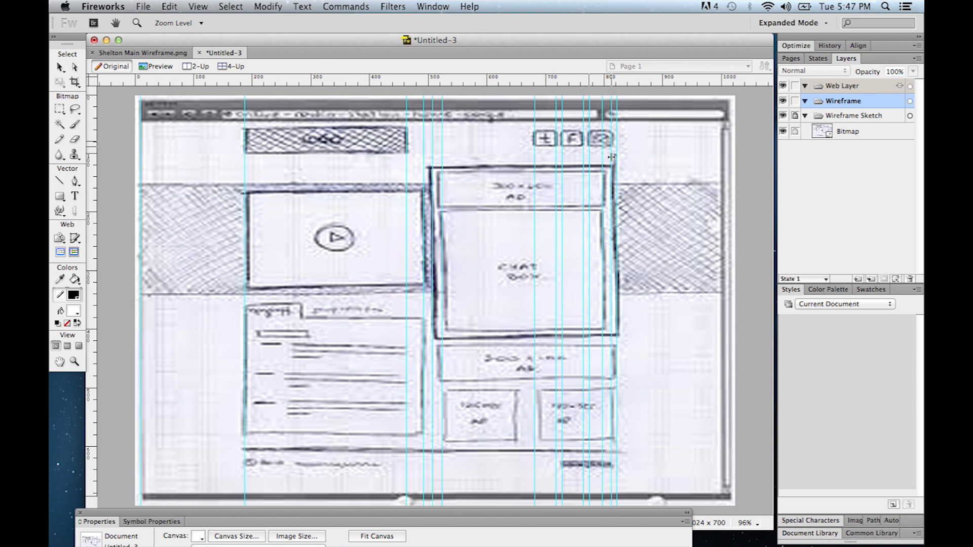
{"action": "left_click_drag", "start_coordinate": [612, 157], "coordinate": [611, 157]}
{"action": "left_click_drag", "start_coordinate": [92, 188], "coordinate": [515, 222]}
- Place horizontal guides at the logo's lower edge and at the upper and lower edges of the video box and chat sidebar frame
{"action": "left_click_drag", "start_coordinate": [471, 77], "coordinate": [470, 102]}
{"action": "mouse_move", "coordinate": [647, 535]}
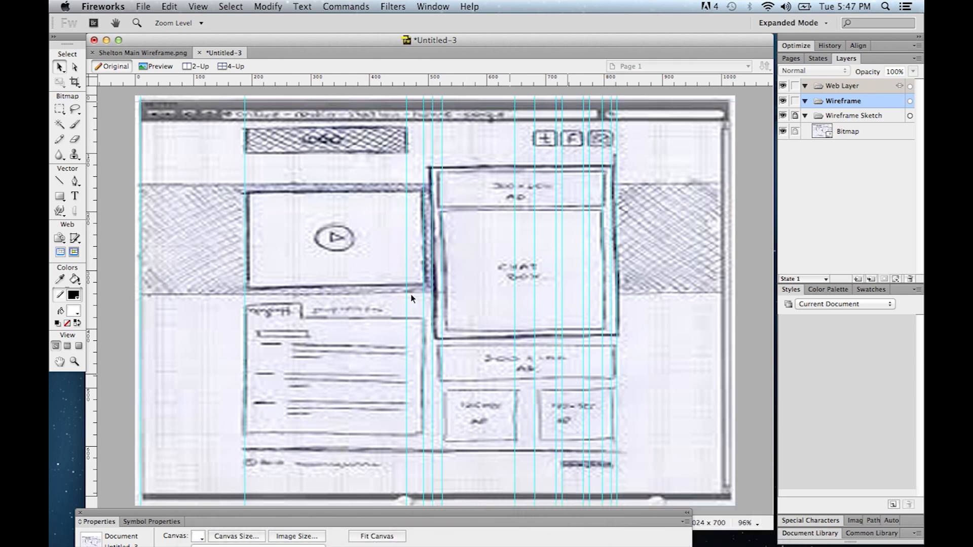
{"action": "left_click_drag", "start_coordinate": [228, 80], "coordinate": [238, 149]}
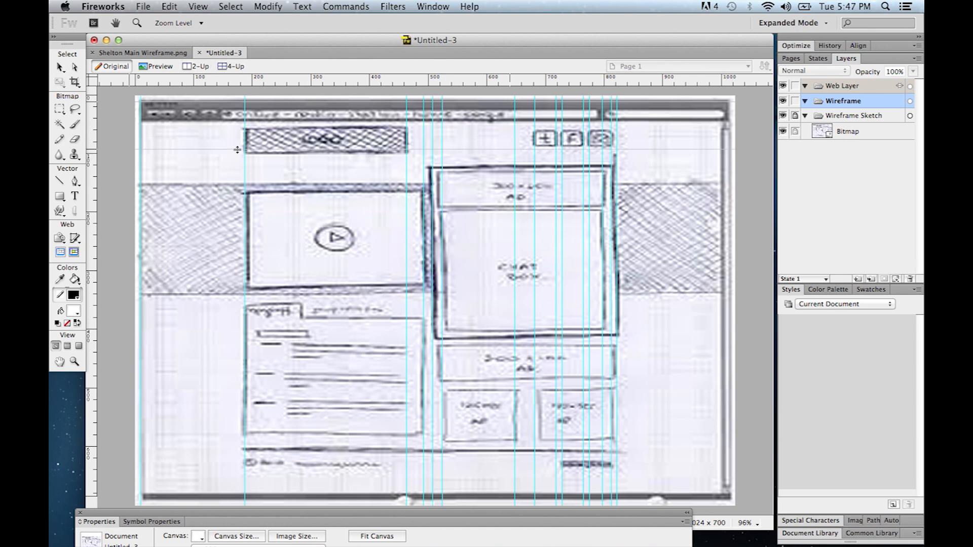
{"action": "left_click_drag", "start_coordinate": [363, 77], "coordinate": [371, 167]}
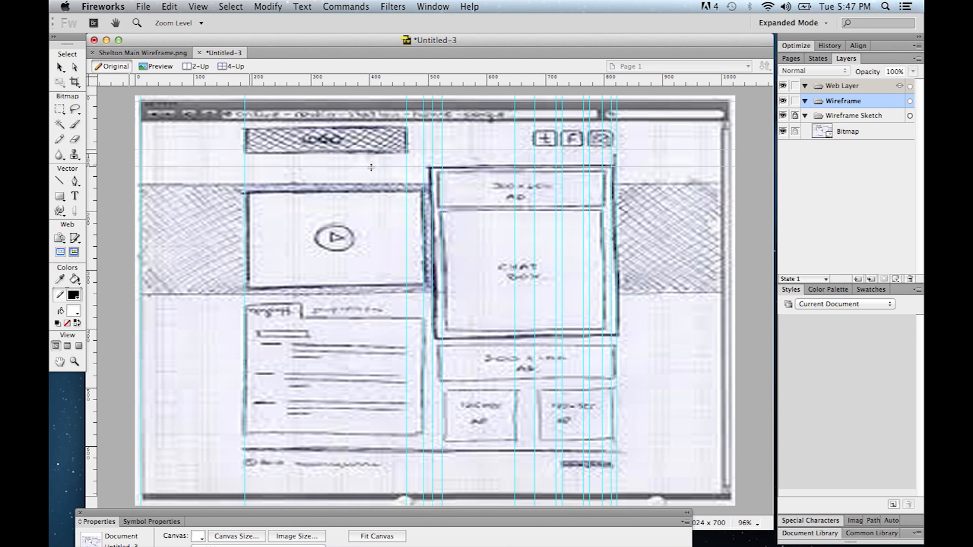
{"action": "left_click_drag", "start_coordinate": [431, 78], "coordinate": [444, 192]}
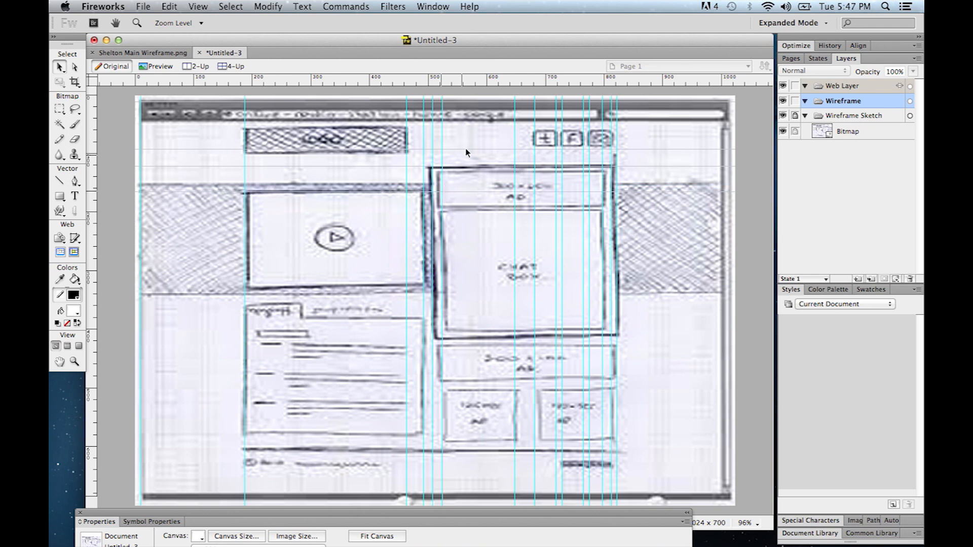
{"action": "left_click_drag", "start_coordinate": [470, 82], "coordinate": [466, 286]}
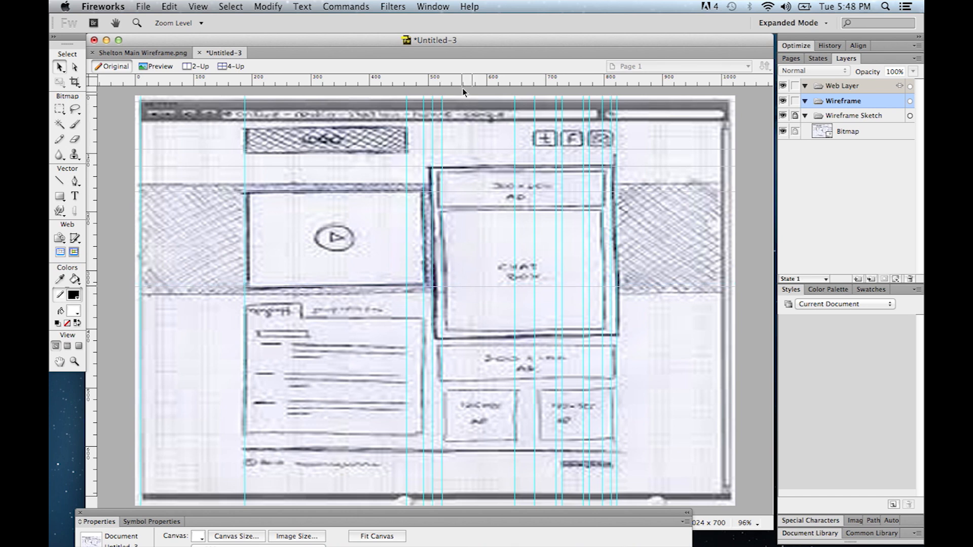
{"action": "left_click_drag", "start_coordinate": [462, 83], "coordinate": [488, 339]}
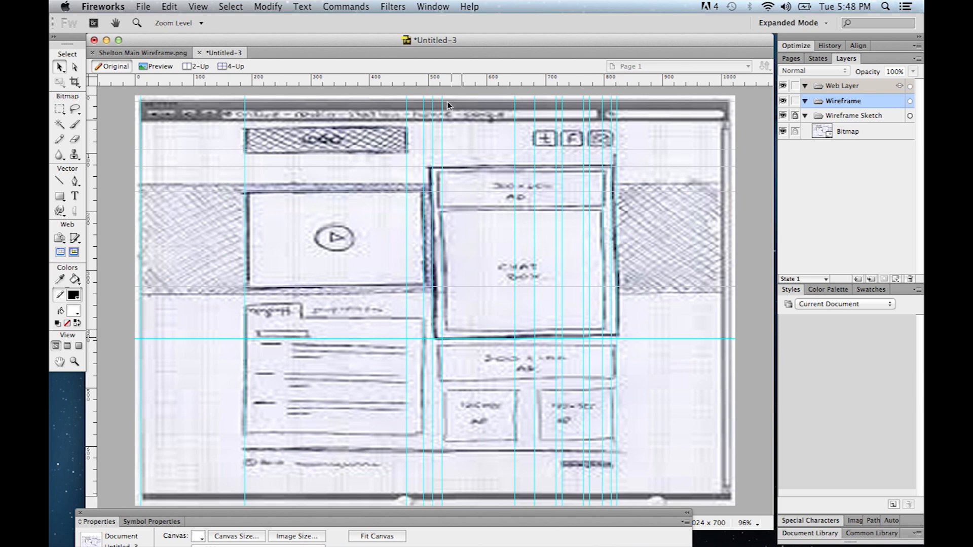
- Place horizontal guides at the tabbed box's upper edge and at the upper and lower edges of the wide ad and the small ads
{"action": "left_click_drag", "start_coordinate": [434, 76], "coordinate": [412, 315]}
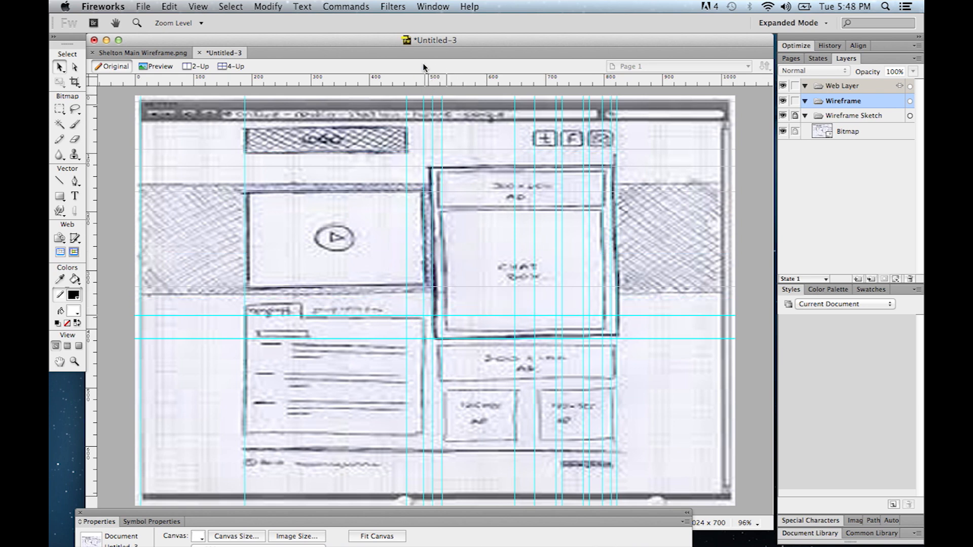
{"action": "left_click_drag", "start_coordinate": [415, 80], "coordinate": [410, 345]}
{"action": "left_click_drag", "start_coordinate": [434, 80], "coordinate": [446, 378]}
{"action": "left_click_drag", "start_coordinate": [419, 79], "coordinate": [449, 388]}
{"action": "left_click_drag", "start_coordinate": [416, 77], "coordinate": [443, 439]}
{"action": "key", "text": "v"}
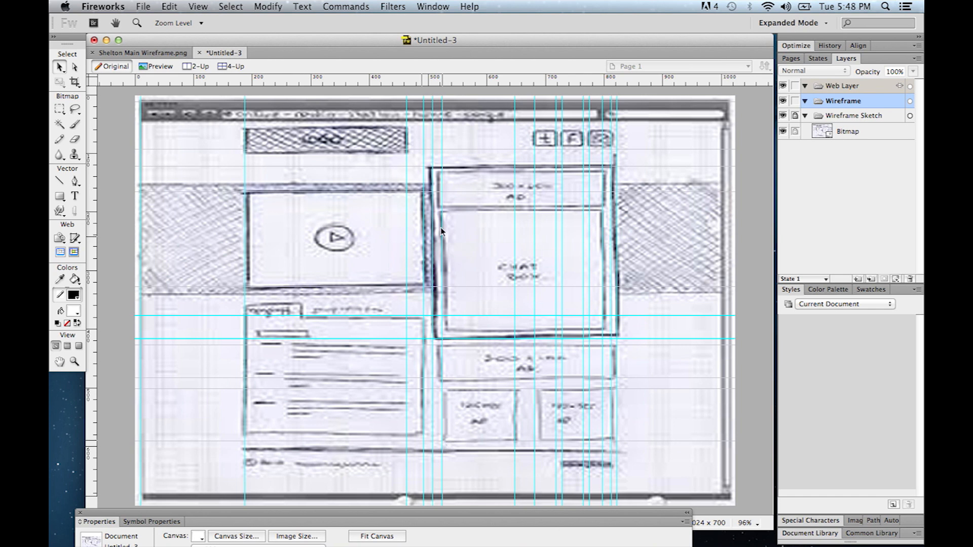
- Place horizontal guides at the upper and lower edges of the hatched background band and at the logo box's upper edge
{"action": "left_click_drag", "start_coordinate": [384, 81], "coordinate": [392, 183]}
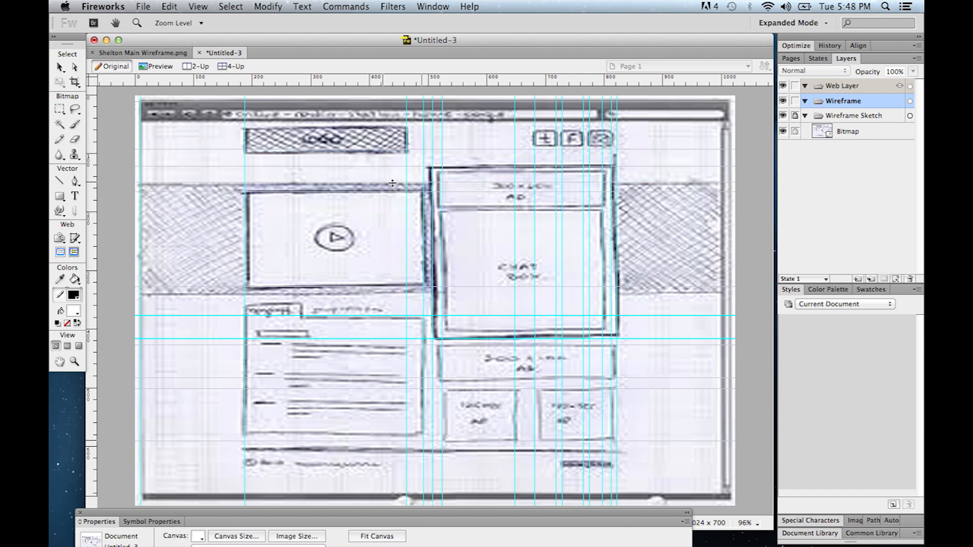
{"action": "left_click_drag", "start_coordinate": [365, 80], "coordinate": [371, 294]}
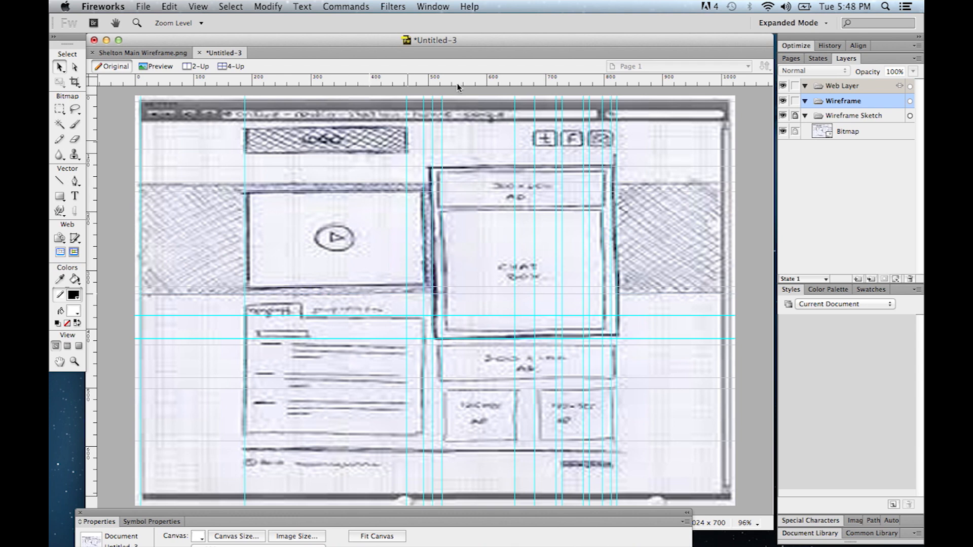
{"action": "left_click_drag", "start_coordinate": [496, 80], "coordinate": [501, 129]}
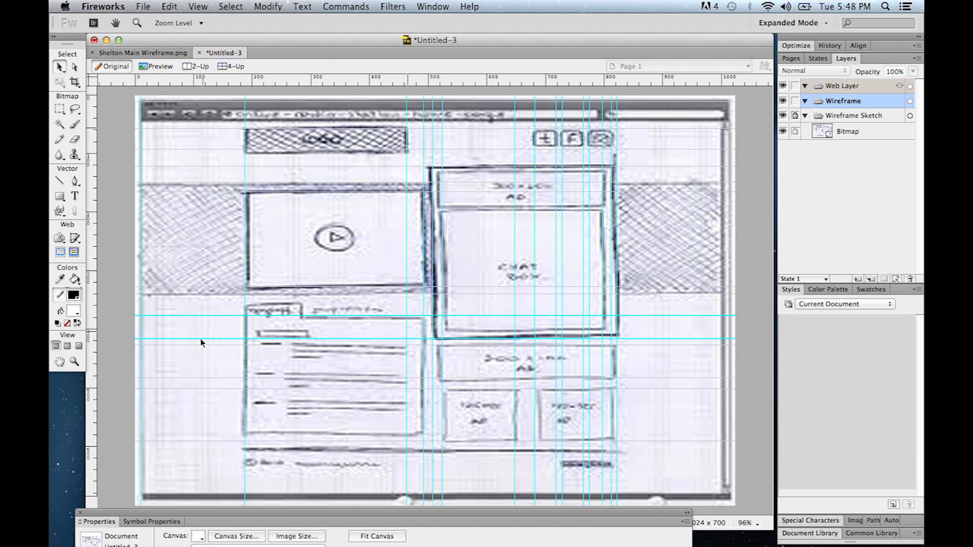
{"action": "key", "text": "XF86MonBrightnessUp"}
{"action": "key", "text": "XF86MonBrightnessUp"}
{"action": "key", "text": "XF86MonBrightnessUp"}
- Raise the Properties panel into full view and draw a 276 by 36 pixel rectangle over the sketched logo box at X 187, Y 56
{"action": "left_click", "coordinate": [60, 181]}
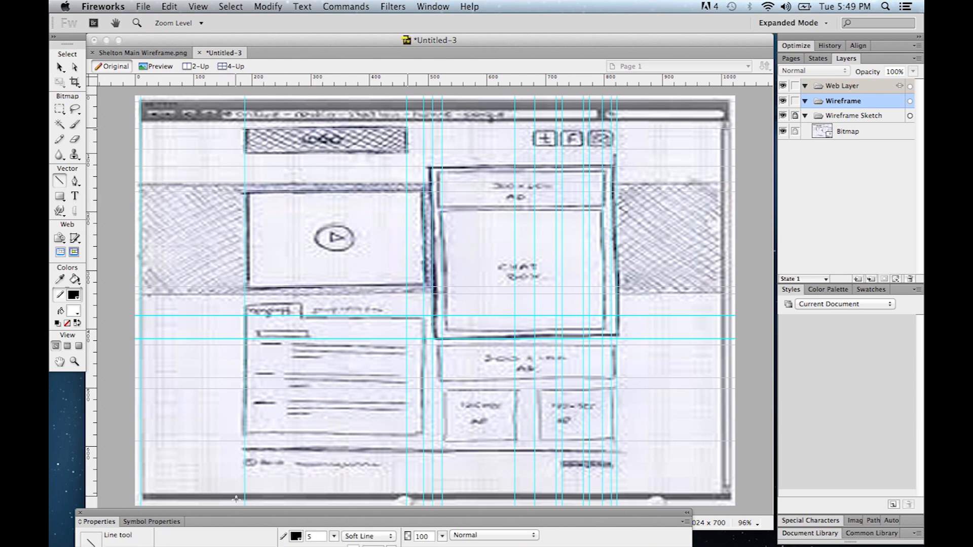
{"action": "left_click_drag", "start_coordinate": [239, 512], "coordinate": [238, 449]}
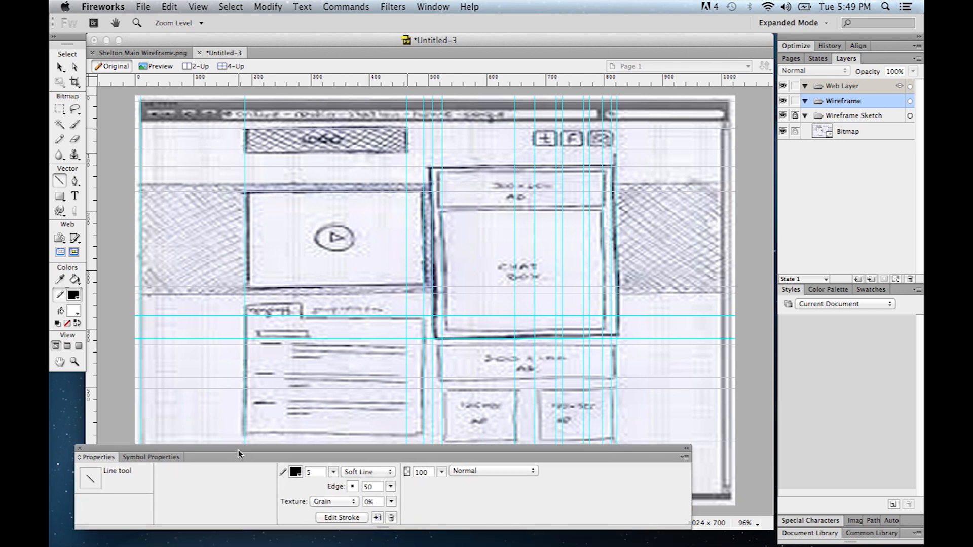
{"action": "left_click", "coordinate": [60, 199]}
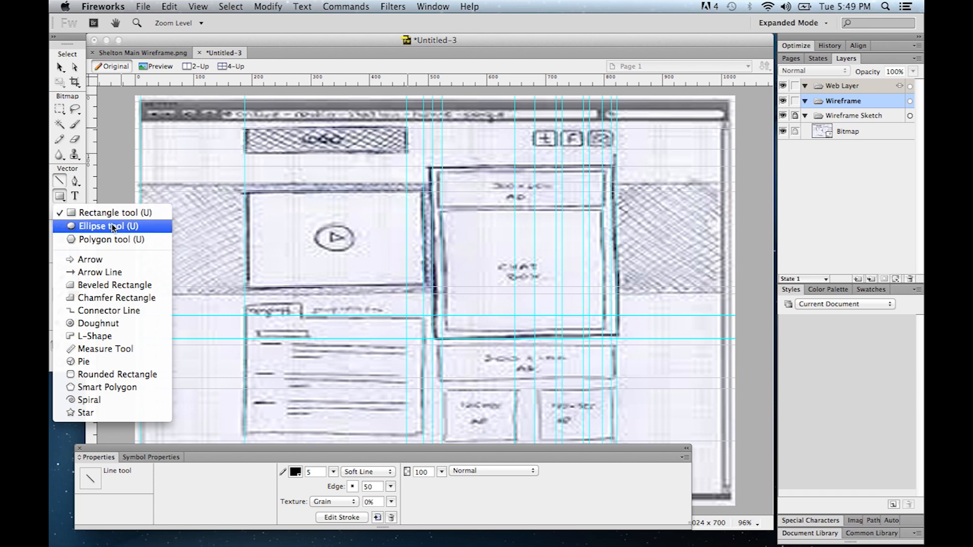
{"action": "left_click", "coordinate": [59, 211]}
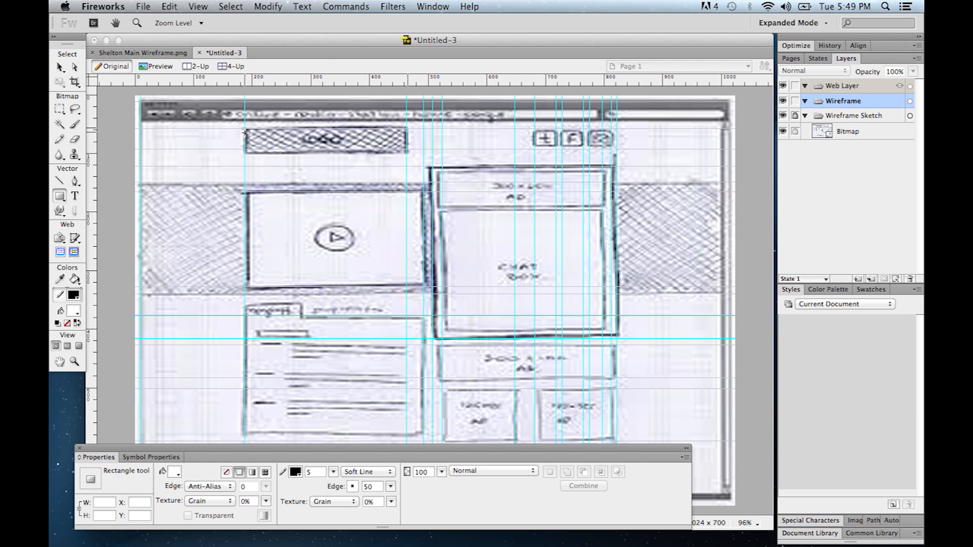
{"action": "left_click_drag", "start_coordinate": [244, 129], "coordinate": [405, 151]}
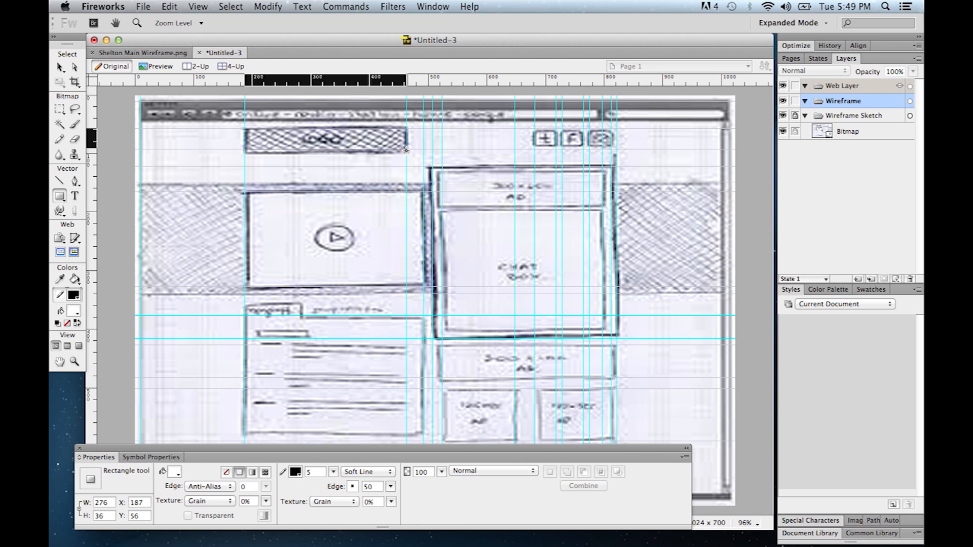
{"action": "left_click_drag", "start_coordinate": [406, 150], "coordinate": [406, 150]}
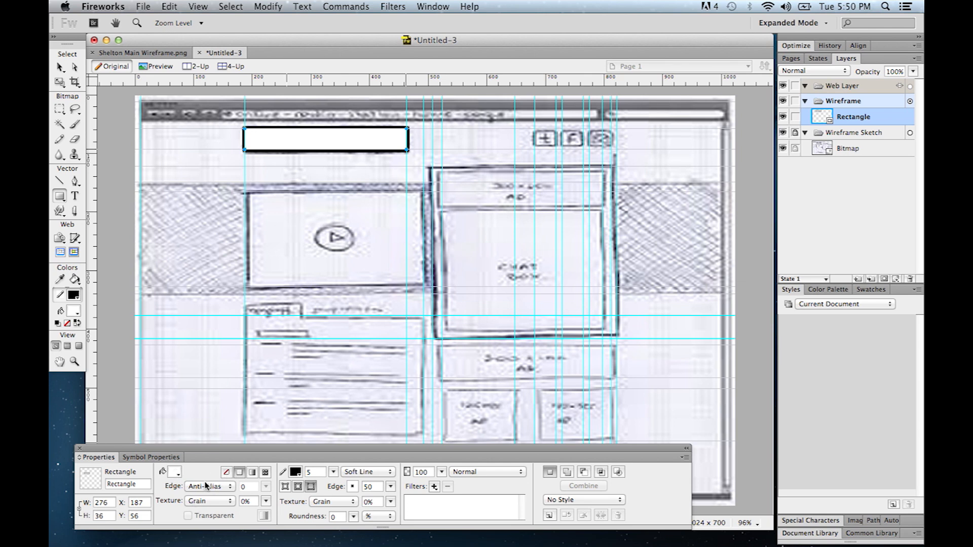
- Try no fill and a solid fill on the logo rectangle and browse the available fill colors
{"action": "left_click", "coordinate": [227, 474]}
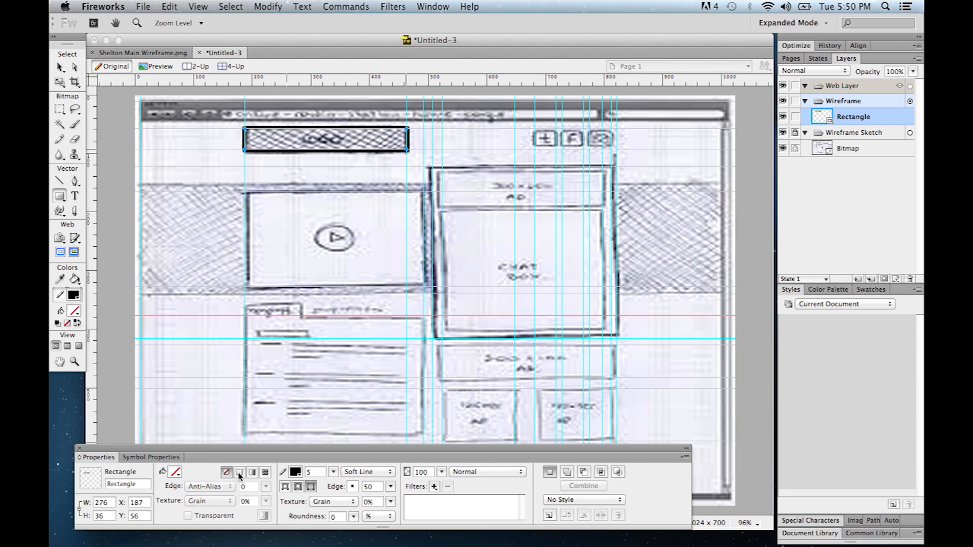
{"action": "left_click", "coordinate": [238, 472]}
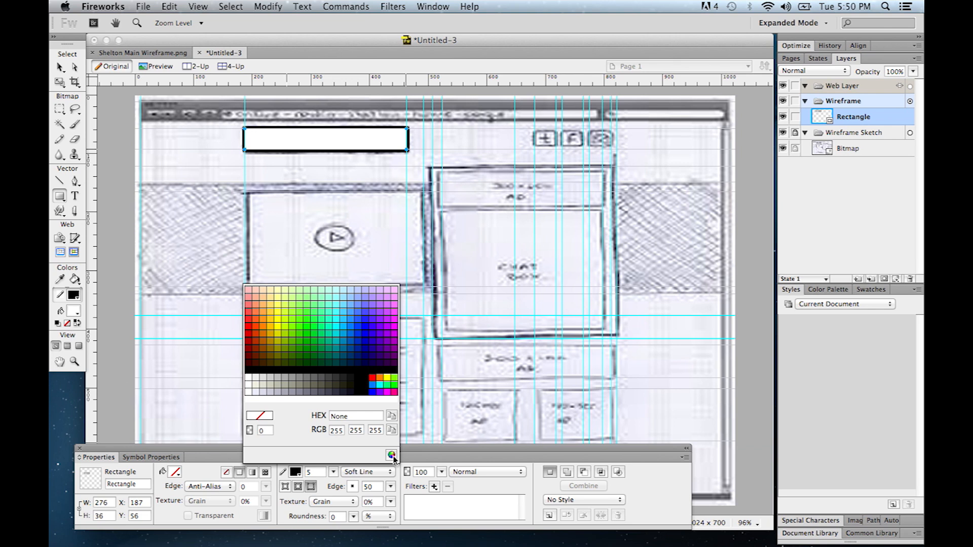
{"action": "left_click", "coordinate": [391, 456]}
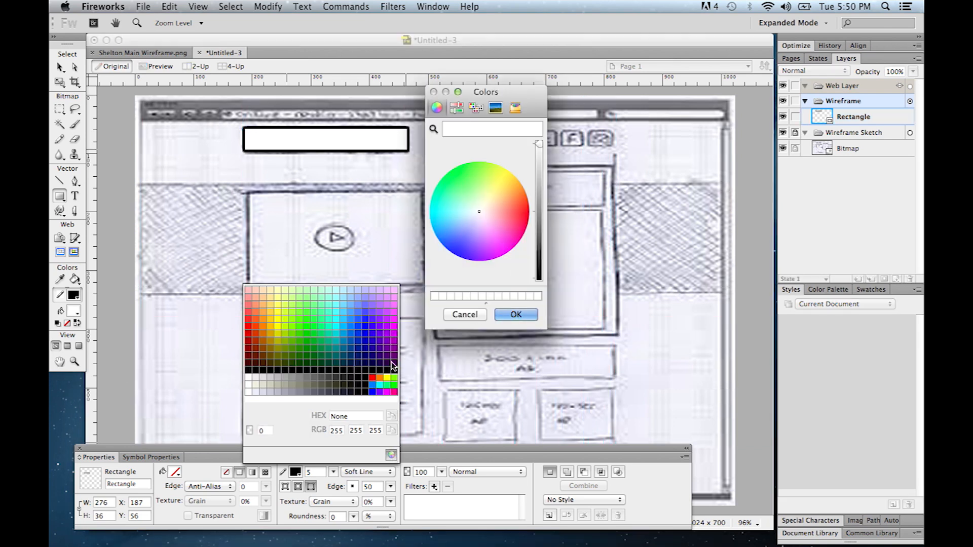
{"action": "left_click", "coordinate": [463, 315]}
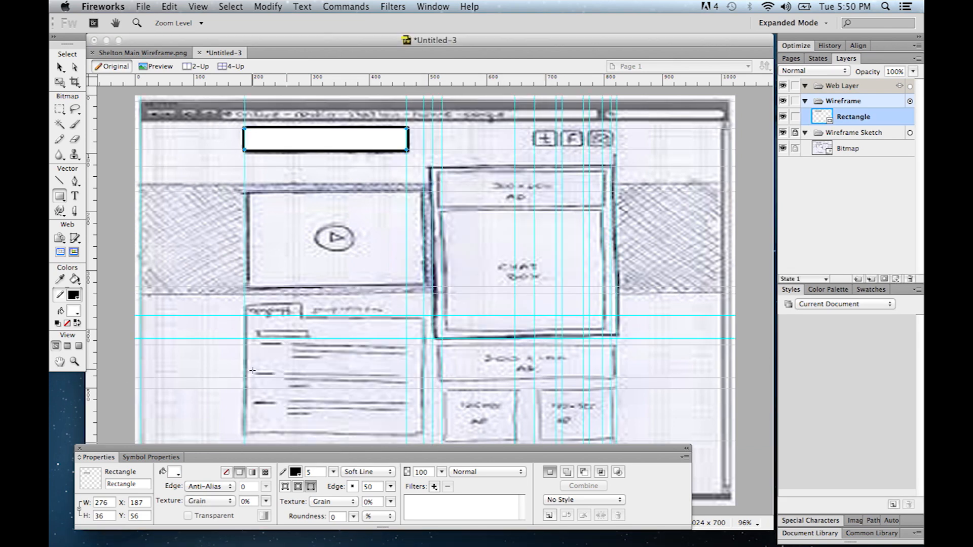
- Try a light grey #EDEDED fill on the logo rectangle and return it to solid white
{"action": "left_click", "coordinate": [175, 472]}
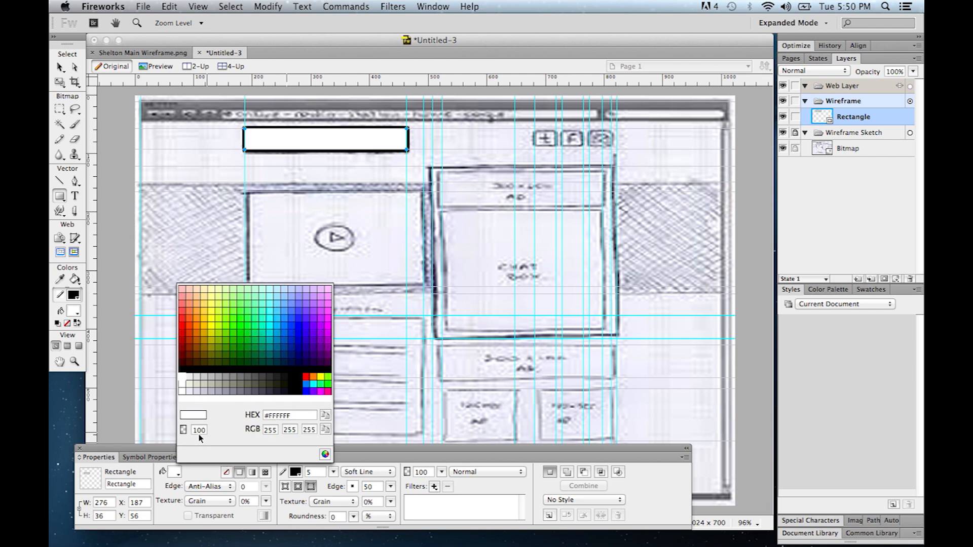
{"action": "left_click", "coordinate": [212, 470]}
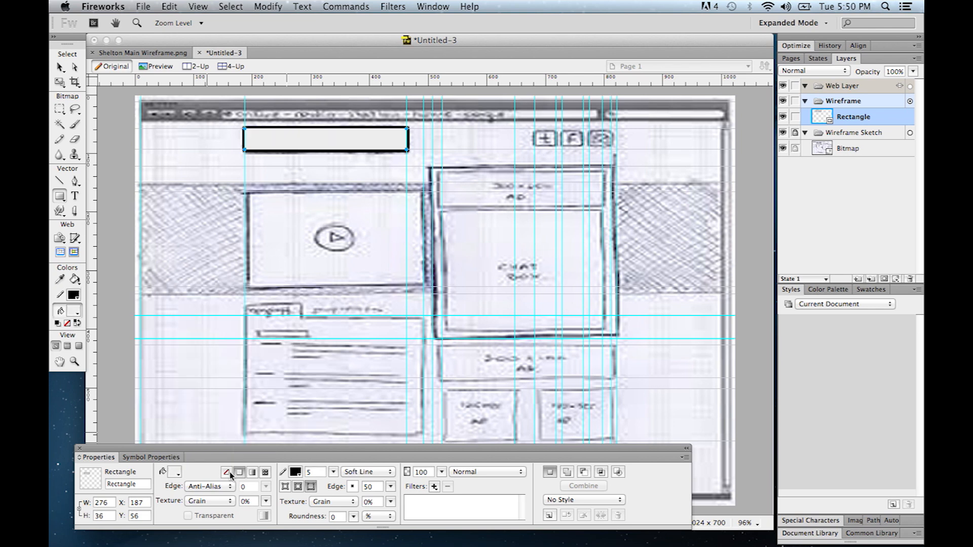
{"action": "left_click", "coordinate": [175, 473]}
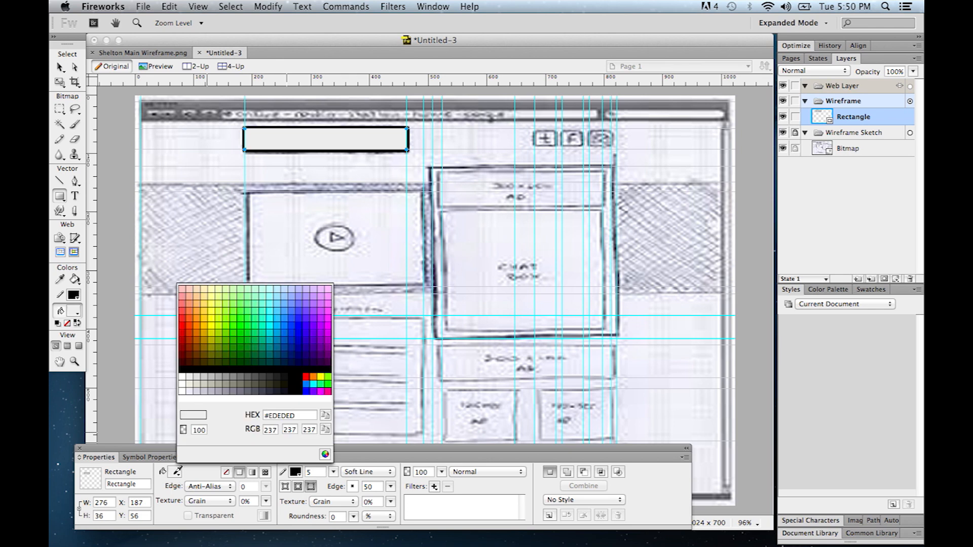
{"action": "left_click", "coordinate": [185, 386]}
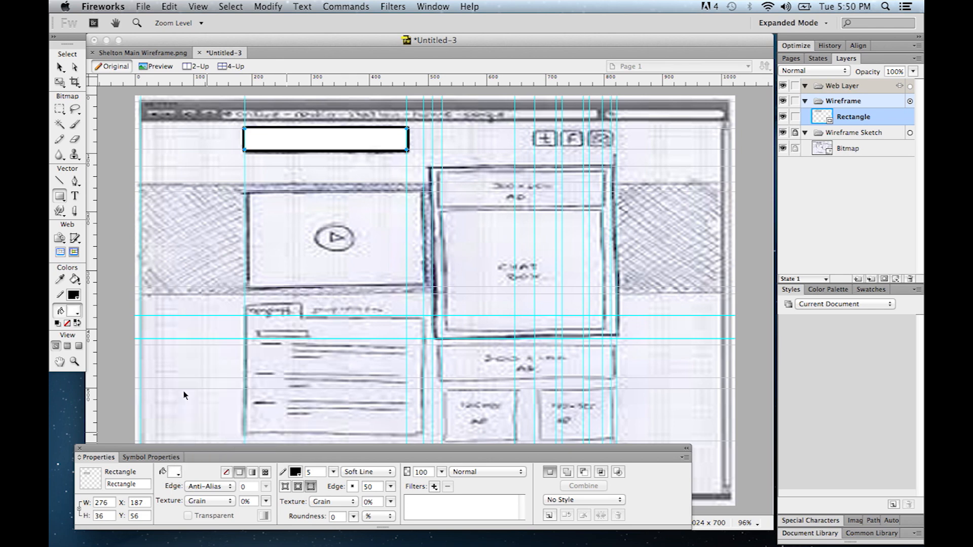
- Try a grey #A0A0A0 stroke on the logo rectangle and return the stroke to black
{"action": "left_click", "coordinate": [299, 475]}
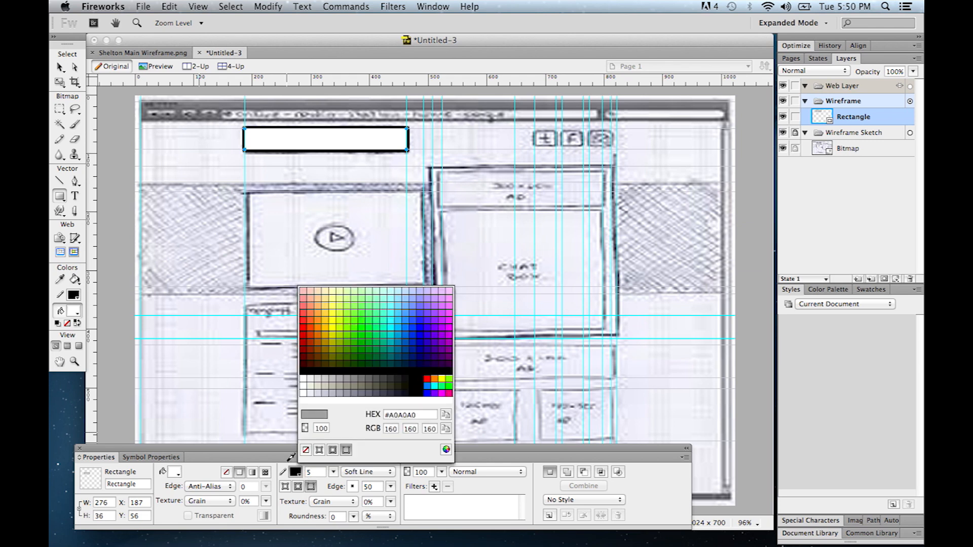
{"action": "left_click", "coordinate": [286, 462]}
{"action": "left_click", "coordinate": [298, 472]}
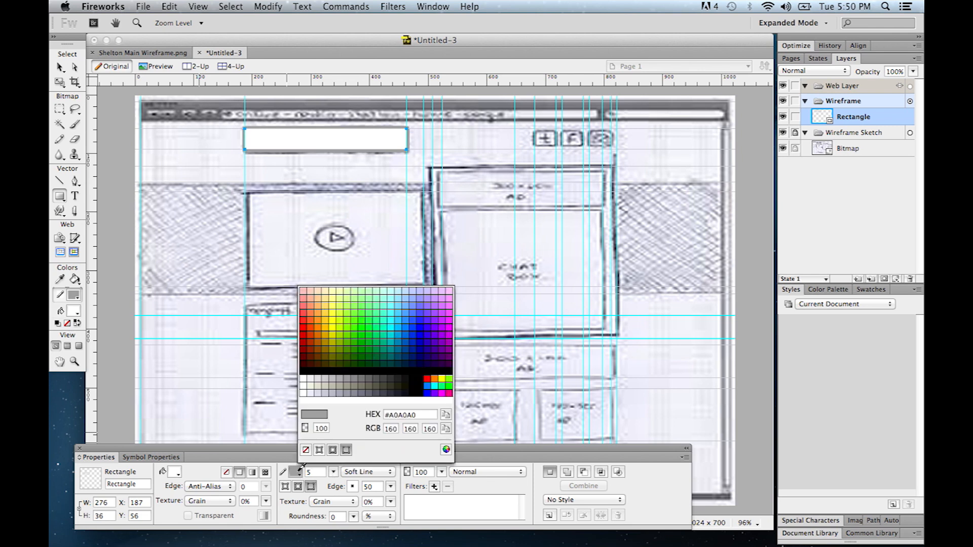
{"action": "left_click", "coordinate": [302, 369]}
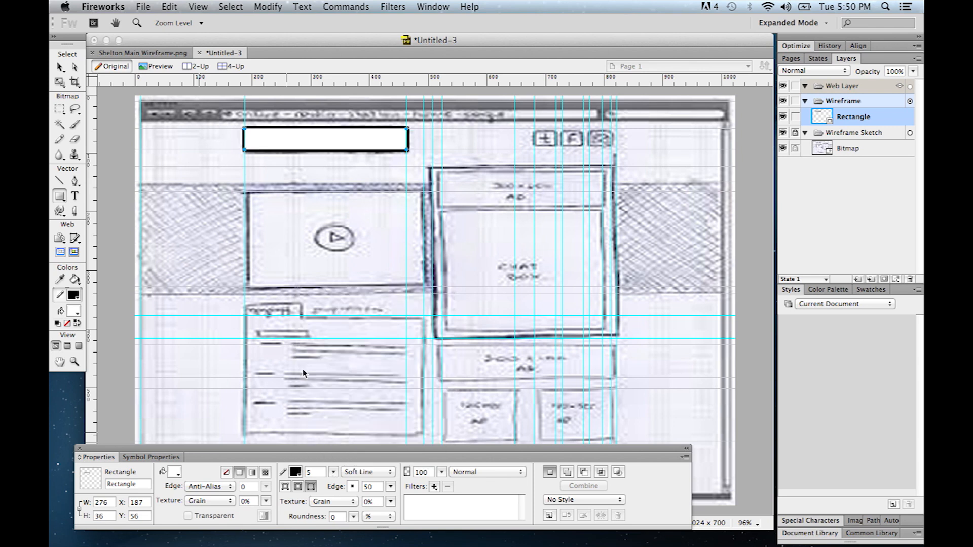
- Browse the stroke categories and set the logo rectangle's stroke width to 6, keeping Soft Line
{"action": "left_click", "coordinate": [368, 470]}
{"action": "mouse_move", "coordinate": [375, 493]}
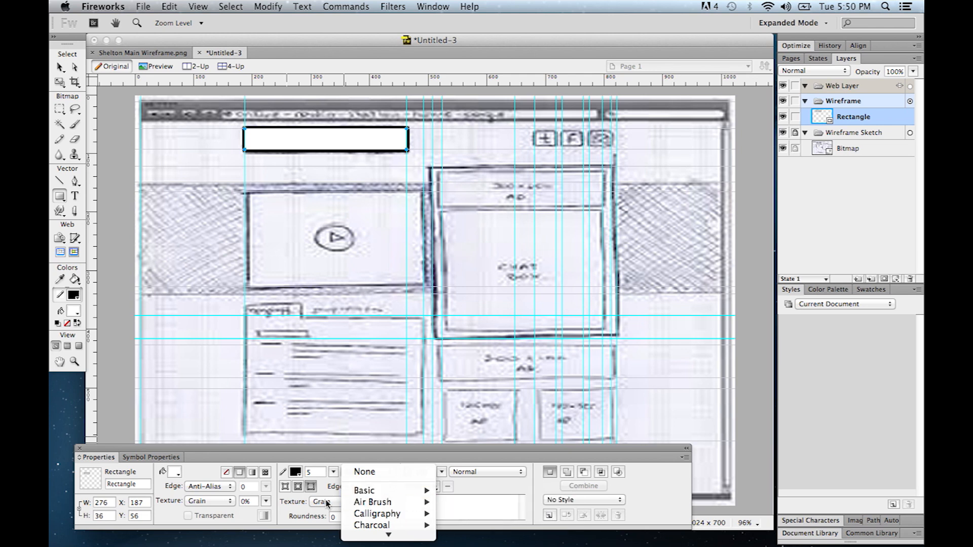
{"action": "left_click", "coordinate": [325, 455]}
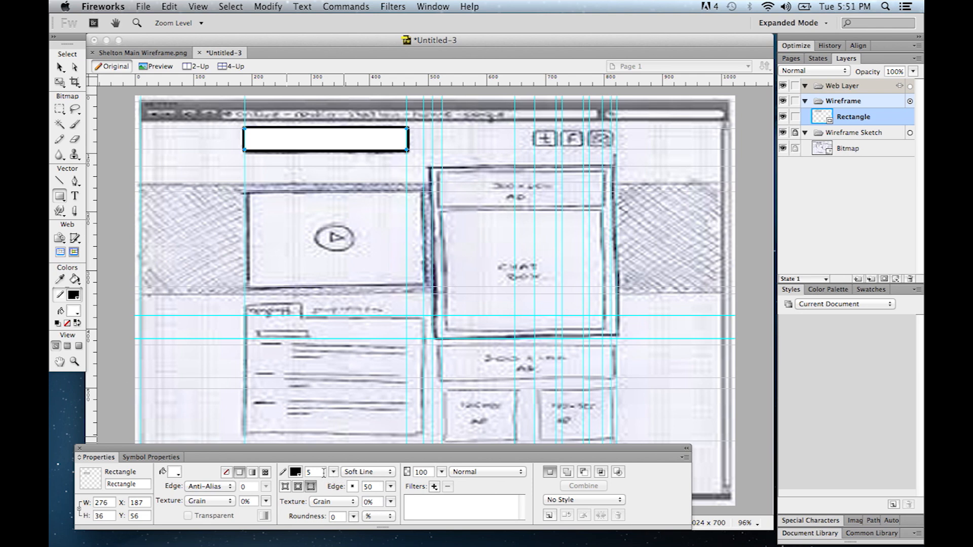
{"action": "left_click", "coordinate": [333, 472]}
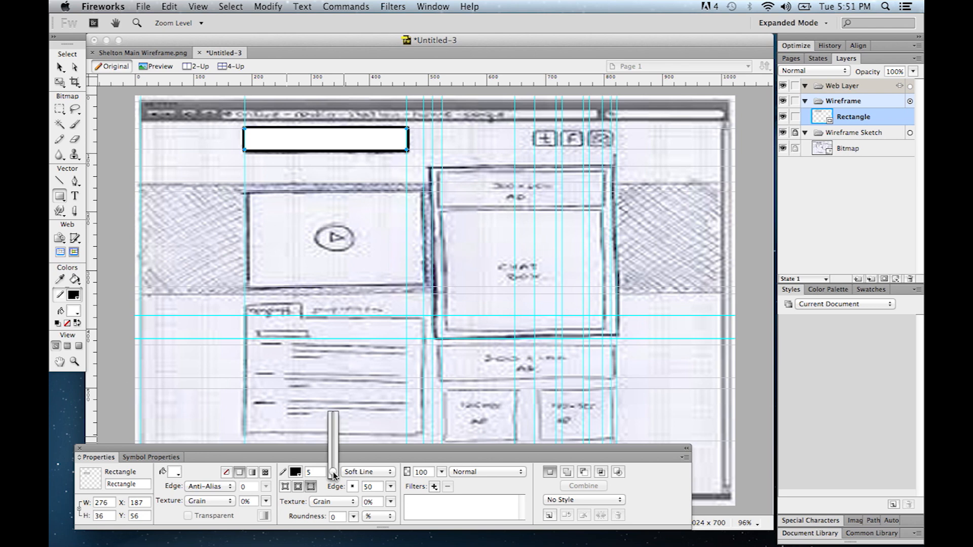
{"action": "left_click_drag", "start_coordinate": [333, 474], "coordinate": [333, 473]}
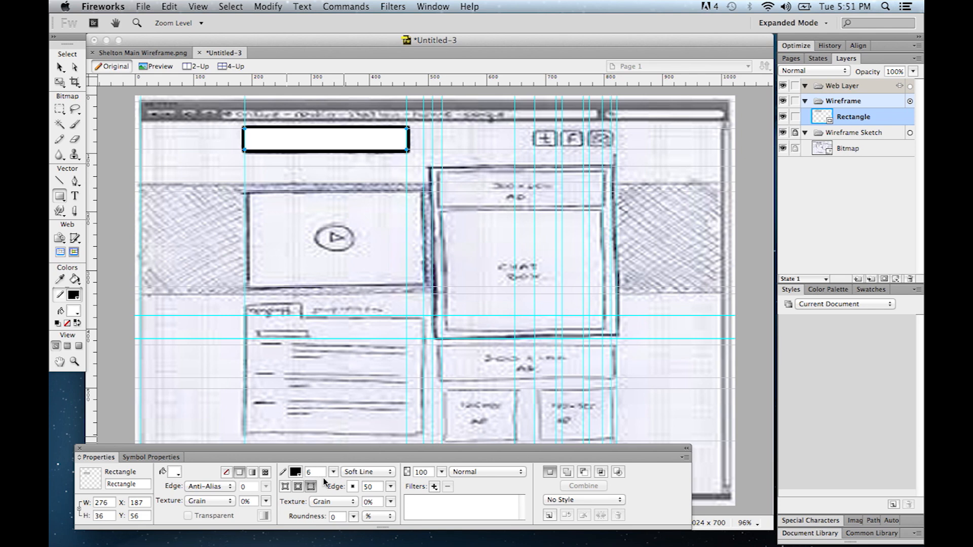
{"action": "left_click", "coordinate": [306, 472]}
- Add the text "Logo" in a text block about 273 pixels wide inside the logo rectangle
{"action": "left_click", "coordinate": [75, 198]}
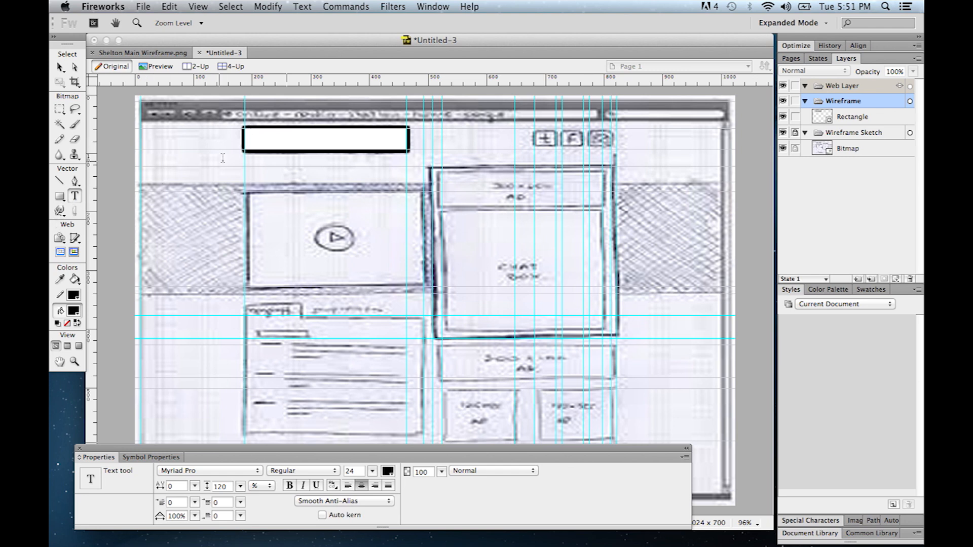
{"action": "left_click_drag", "start_coordinate": [248, 129], "coordinate": [407, 140]}
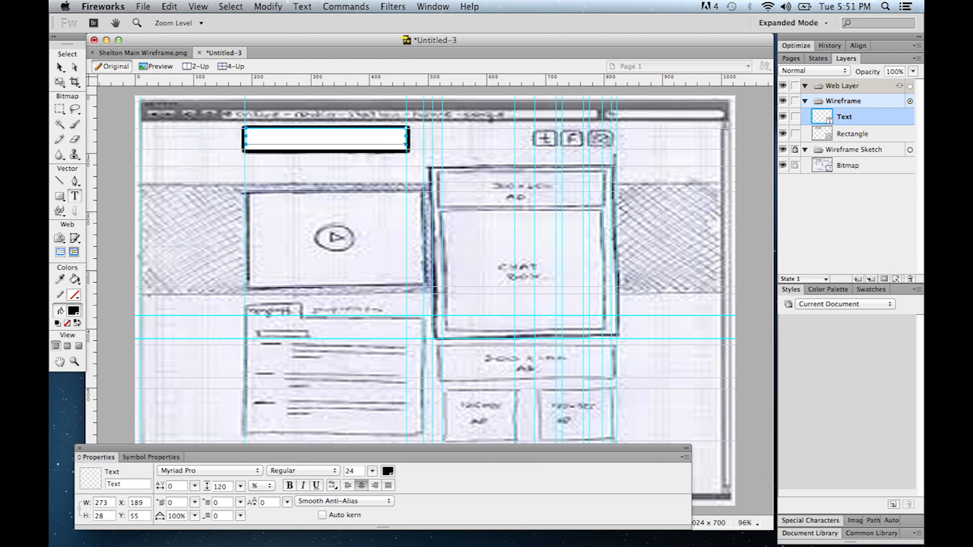
{"action": "type", "text": "Logo"}
- Make the Logo text bold and center-aligned, and move it to X 188, Y 61 in the middle of the logo rectangle
{"action": "left_click_drag", "start_coordinate": [341, 135], "coordinate": [310, 135]}
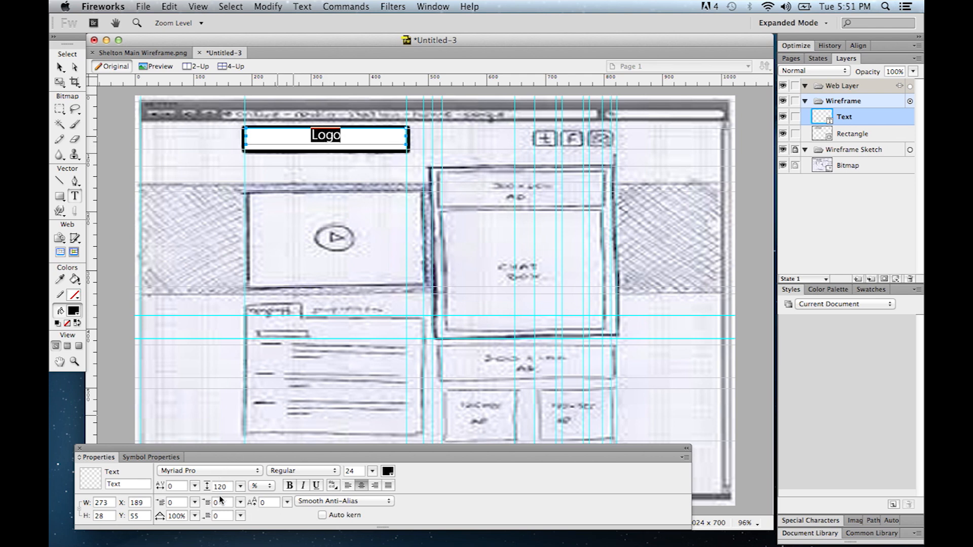
{"action": "left_click", "coordinate": [289, 485]}
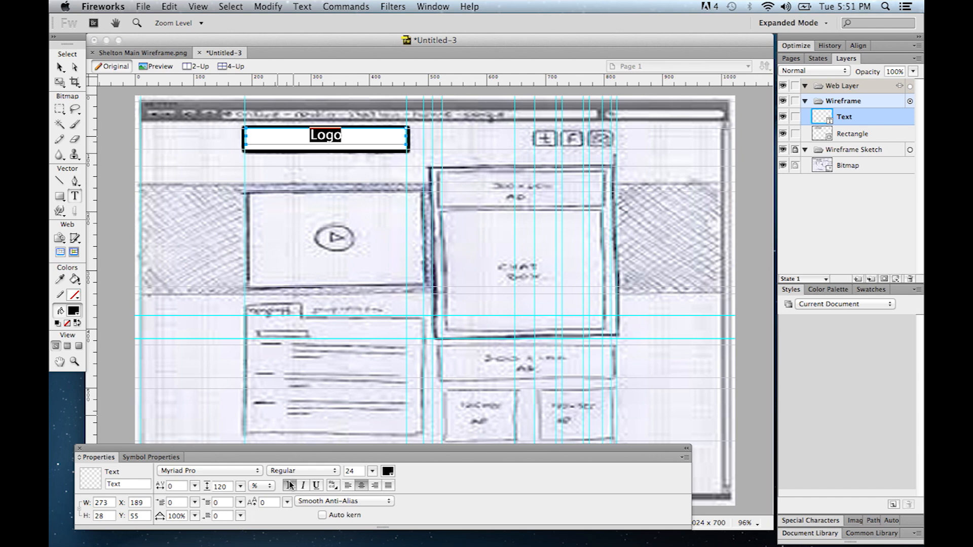
{"action": "left_click", "coordinate": [361, 485]}
{"action": "left_click", "coordinate": [332, 136]}
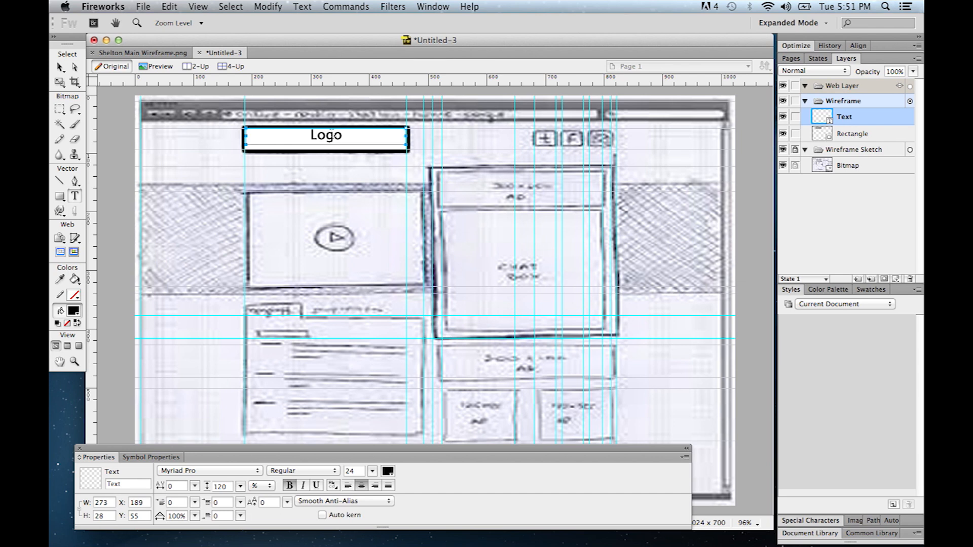
{"action": "left_click", "coordinate": [59, 66]}
{"action": "left_click_drag", "start_coordinate": [327, 142], "coordinate": [324, 143]}
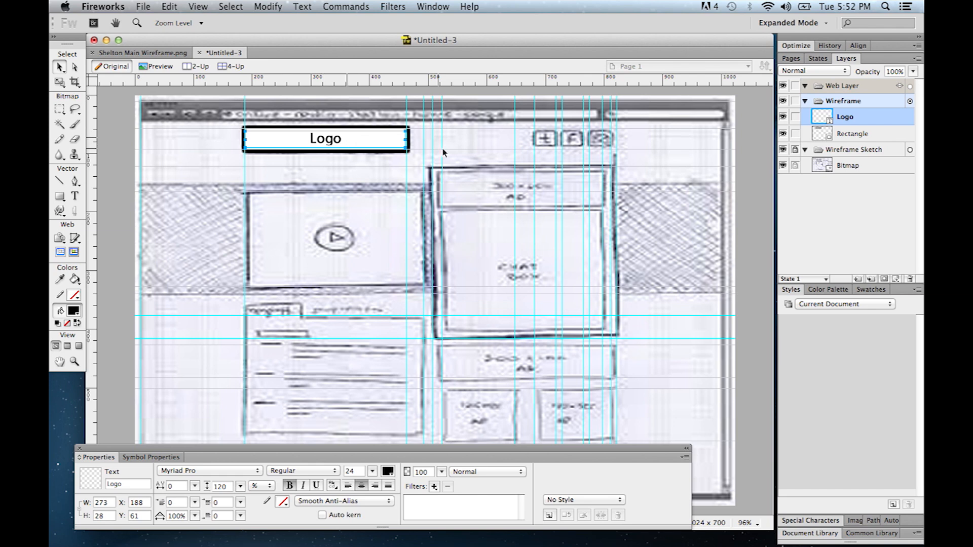
- Rename the rectangle object in the Wireframe layer to "Logo Rectangle"
{"action": "left_click", "coordinate": [859, 137]}
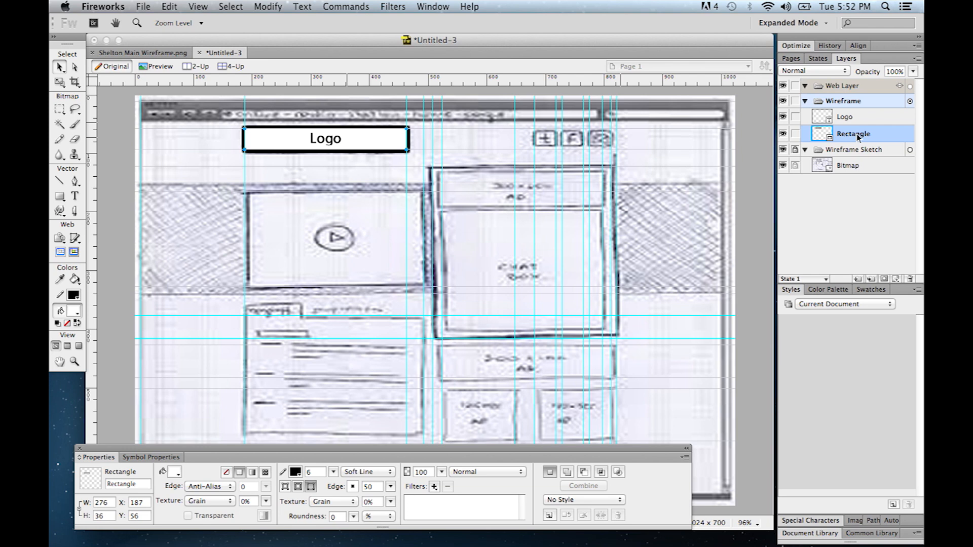
{"action": "double_click", "coordinate": [857, 135]}
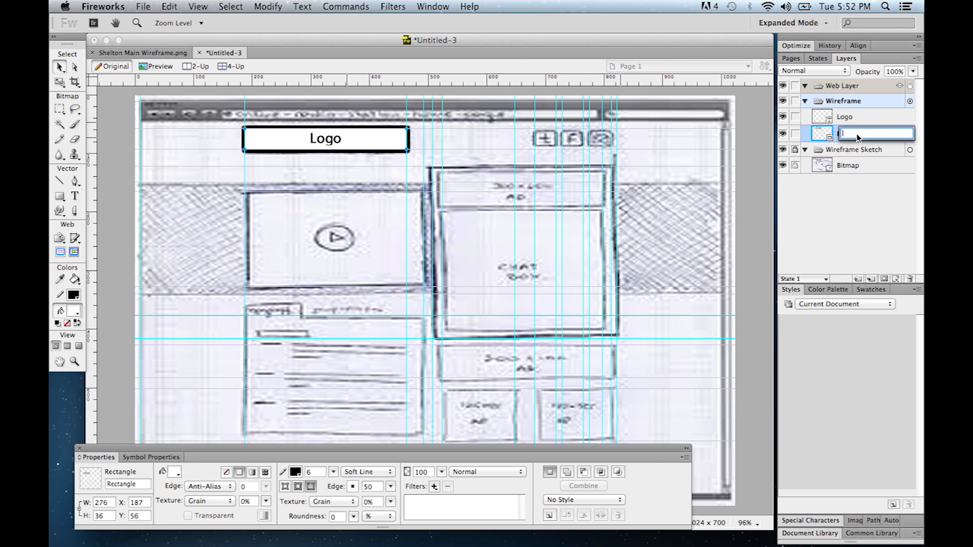
{"action": "type", "text": "Logo Rectangle"}
{"action": "key", "text": "Return"}
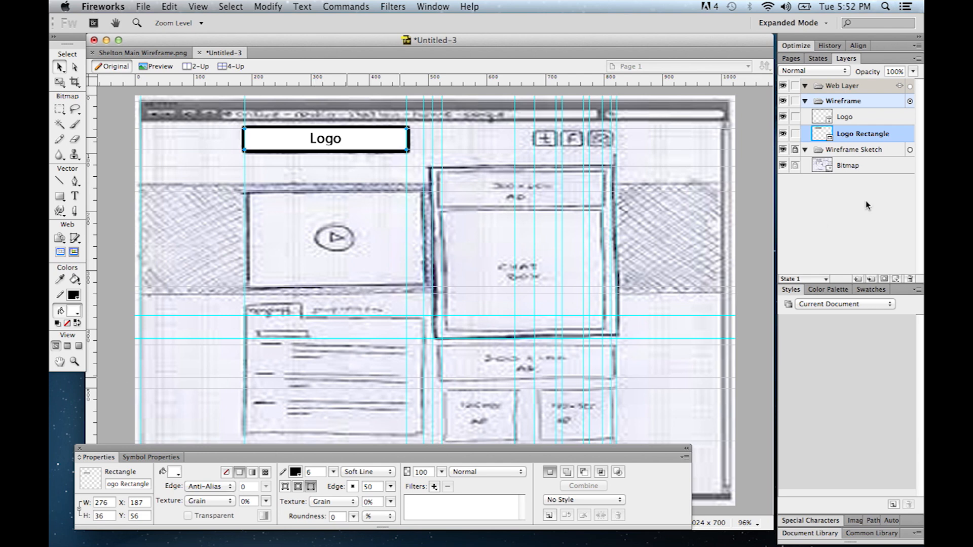
- Give the Logo Rectangle a black-to-white gradient fill, trying the Contour type and settling on Ellipse
{"action": "left_click", "coordinate": [862, 118]}
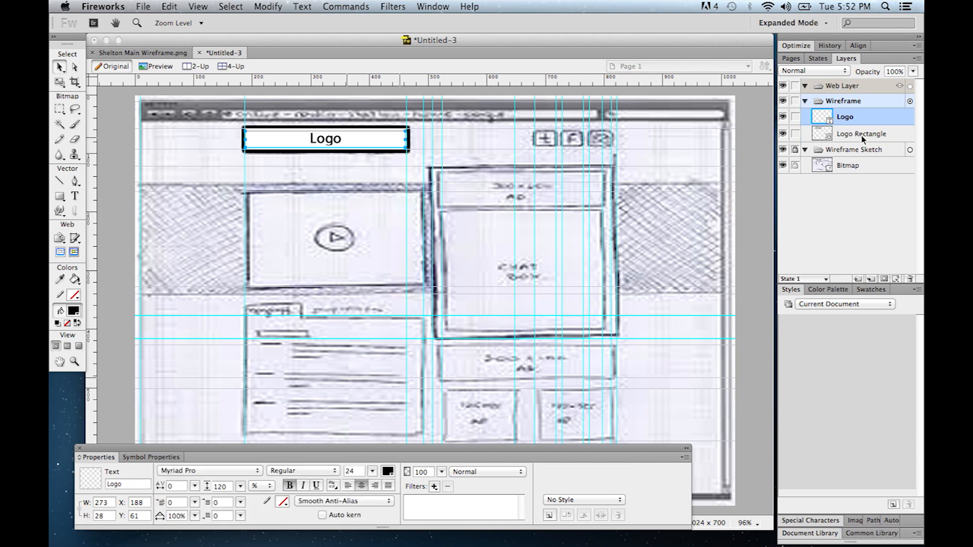
{"action": "left_click", "coordinate": [861, 135]}
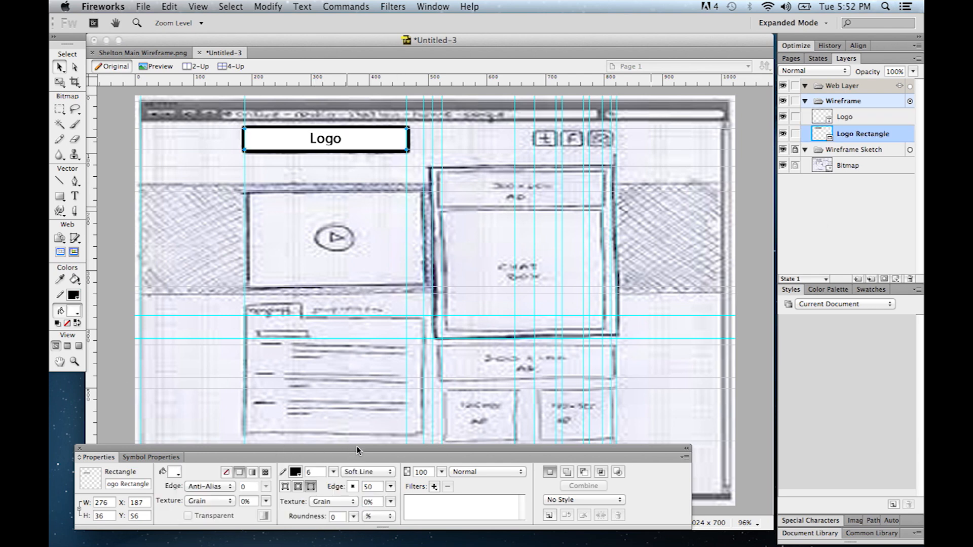
{"action": "left_click", "coordinate": [253, 474]}
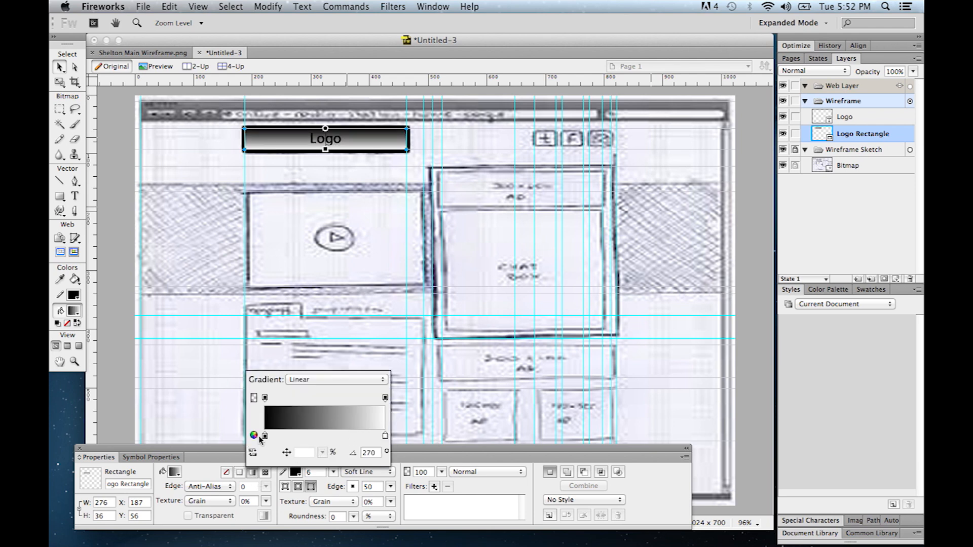
{"action": "left_click", "coordinate": [342, 380]}
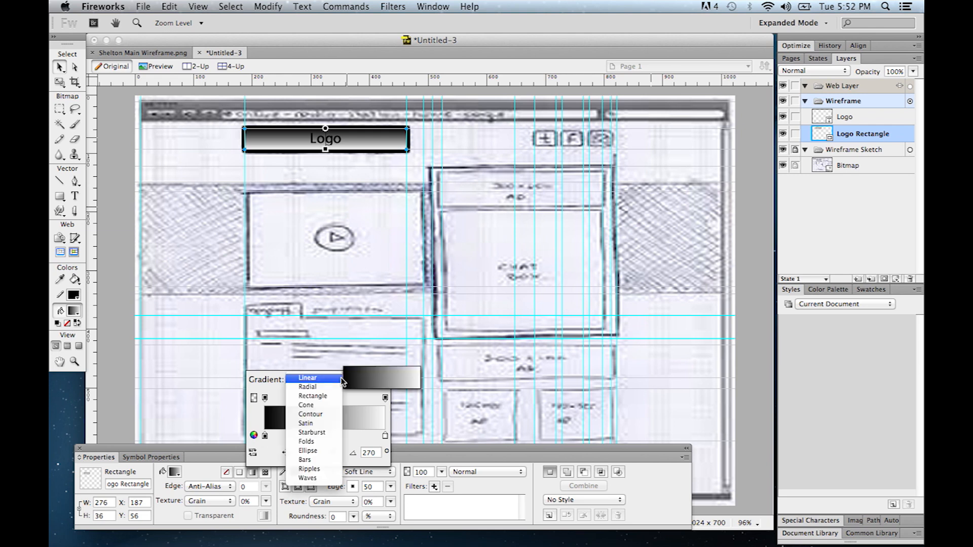
{"action": "left_click", "coordinate": [316, 414]}
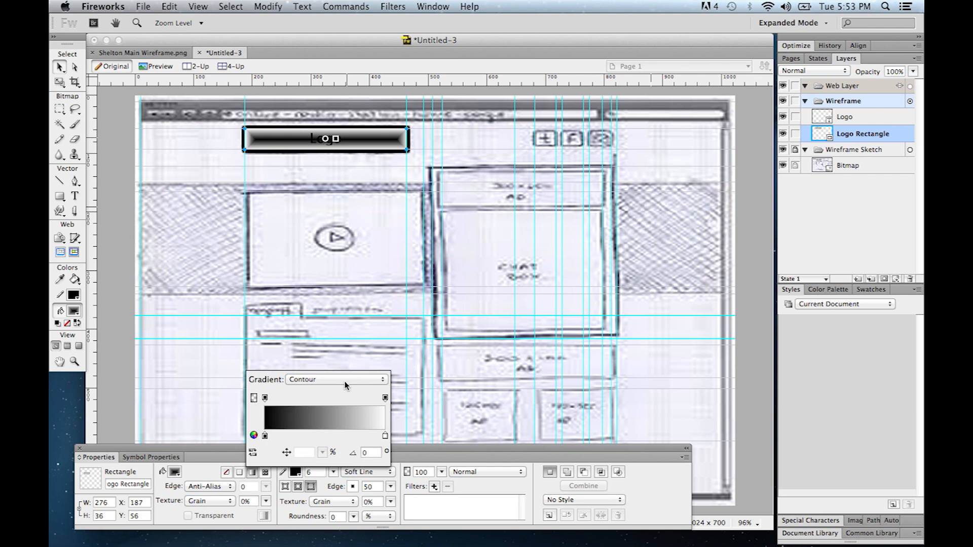
{"action": "left_click", "coordinate": [327, 383]}
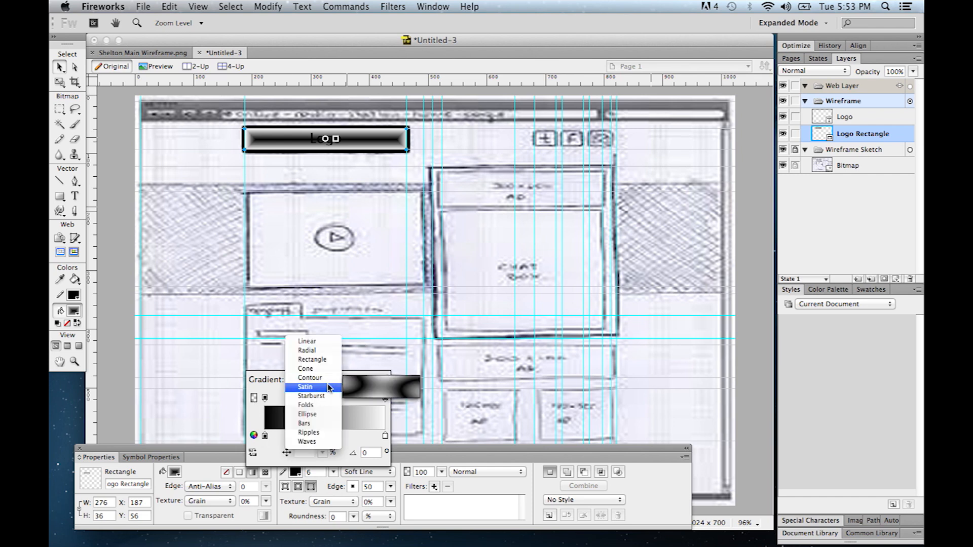
{"action": "left_click", "coordinate": [318, 414]}
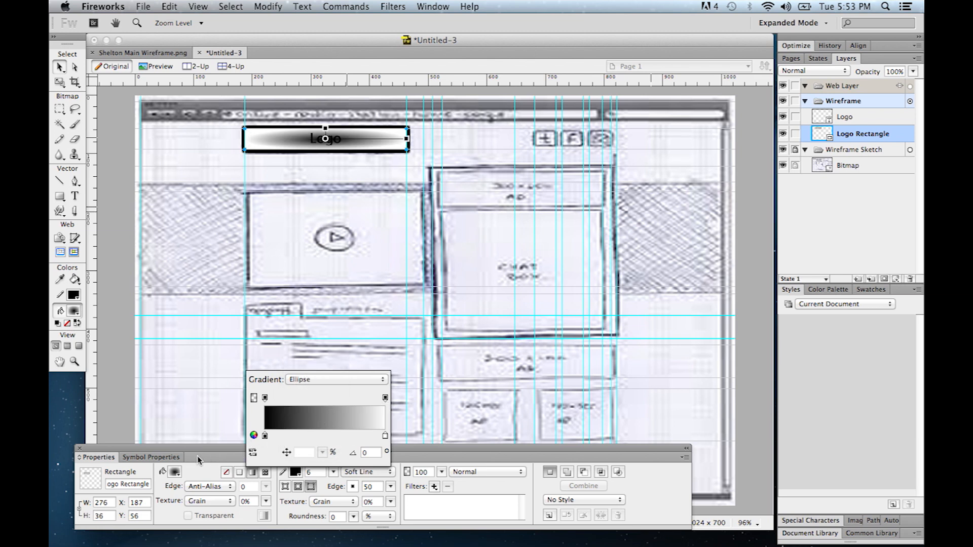
{"action": "left_click", "coordinate": [202, 475]}
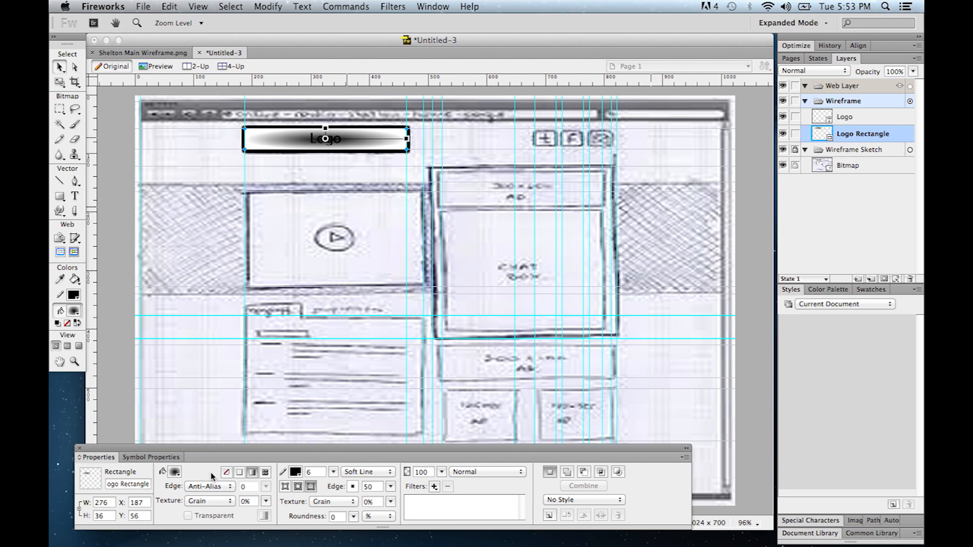
{"action": "left_click", "coordinate": [176, 472]}
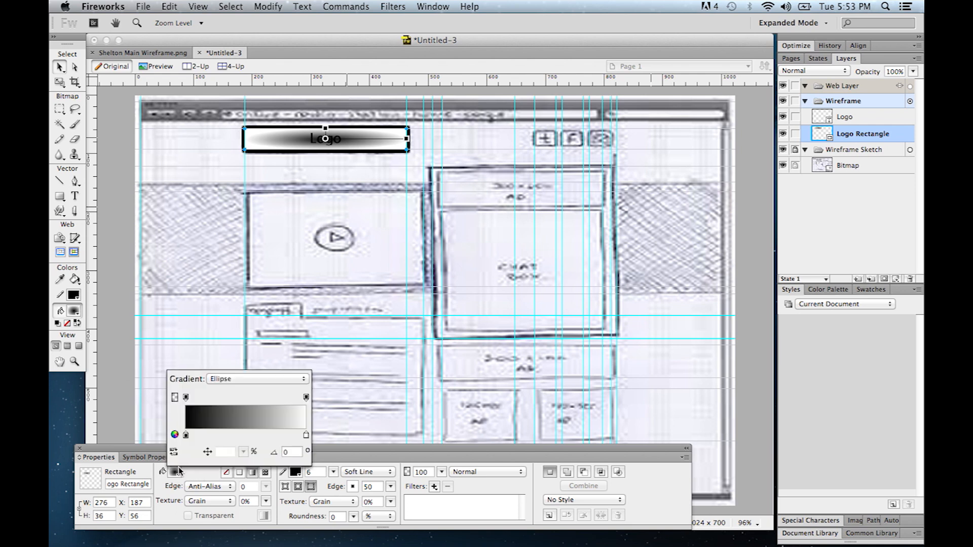
{"action": "left_click", "coordinate": [190, 480]}
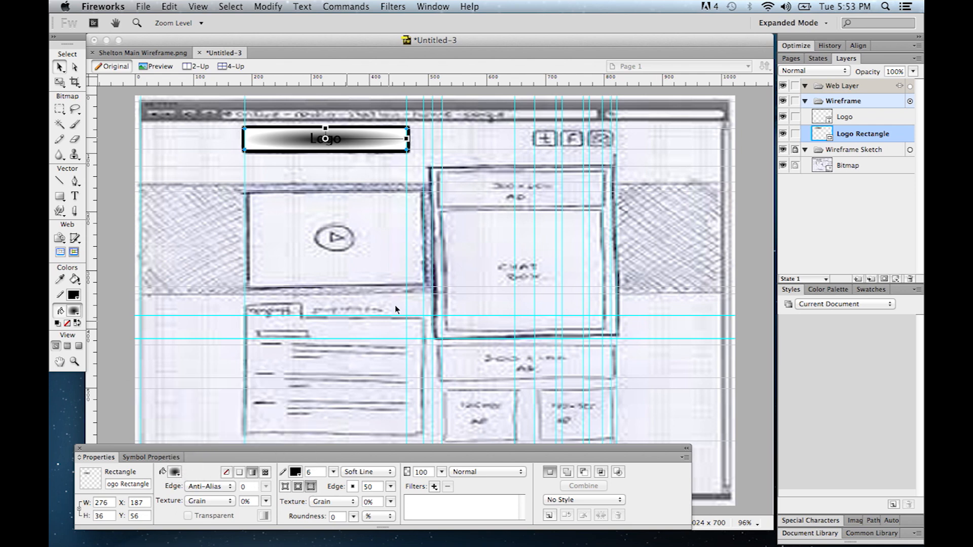
- Set the Logo text color to white and deselect it
{"action": "left_click", "coordinate": [847, 118]}
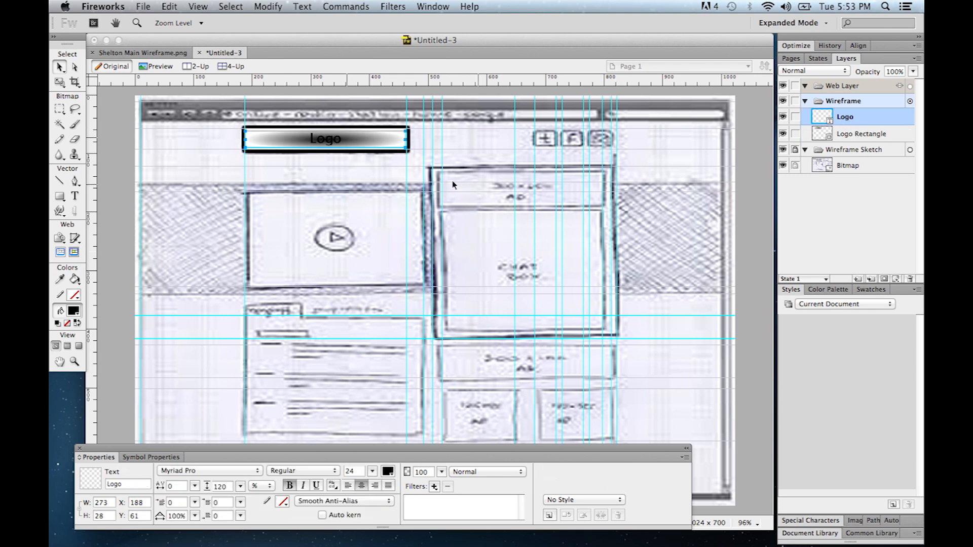
{"action": "left_click", "coordinate": [388, 472]}
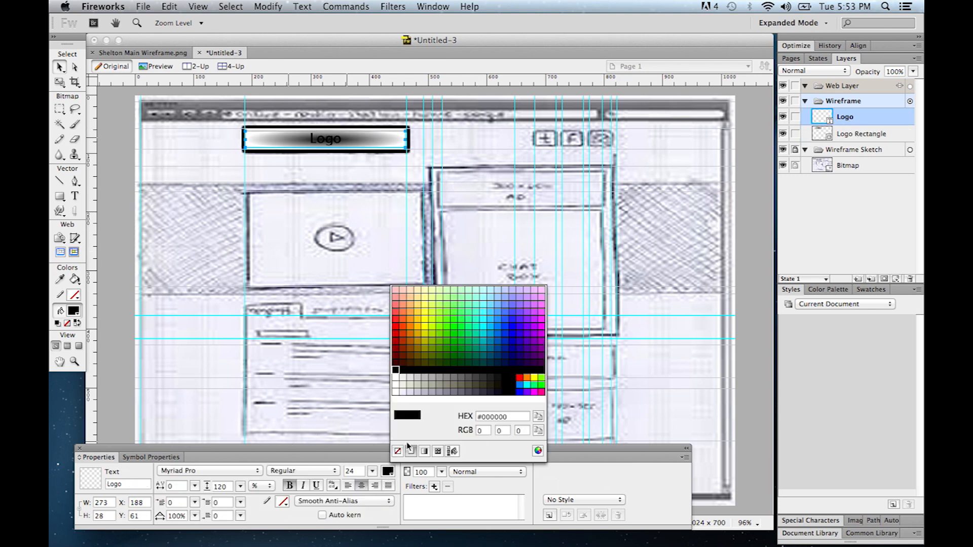
{"action": "left_click", "coordinate": [396, 392]}
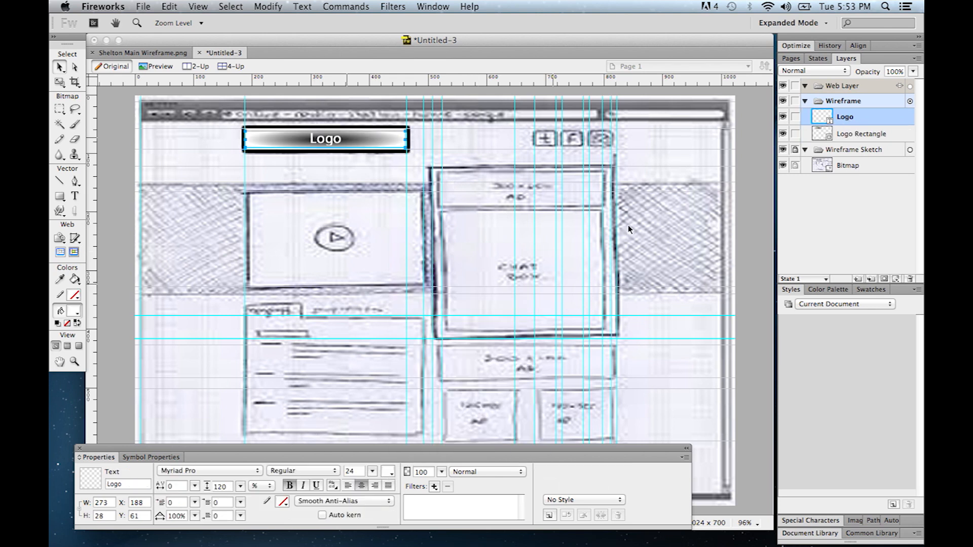
{"action": "left_click", "coordinate": [821, 221]}
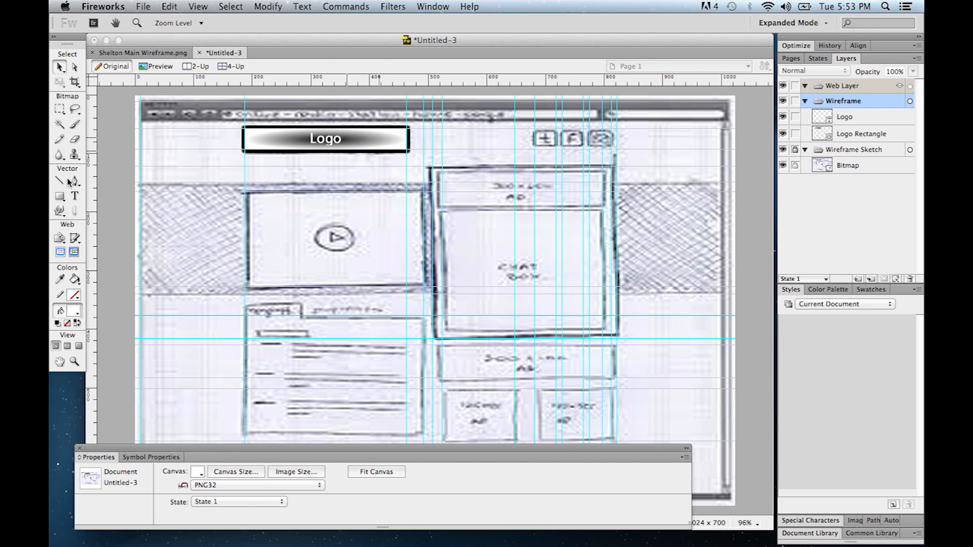
- Draw a rectangle about 36 by 28 over the first social icon and place copies over the other two at X 730 and X 776
{"action": "left_click", "coordinate": [60, 196]}
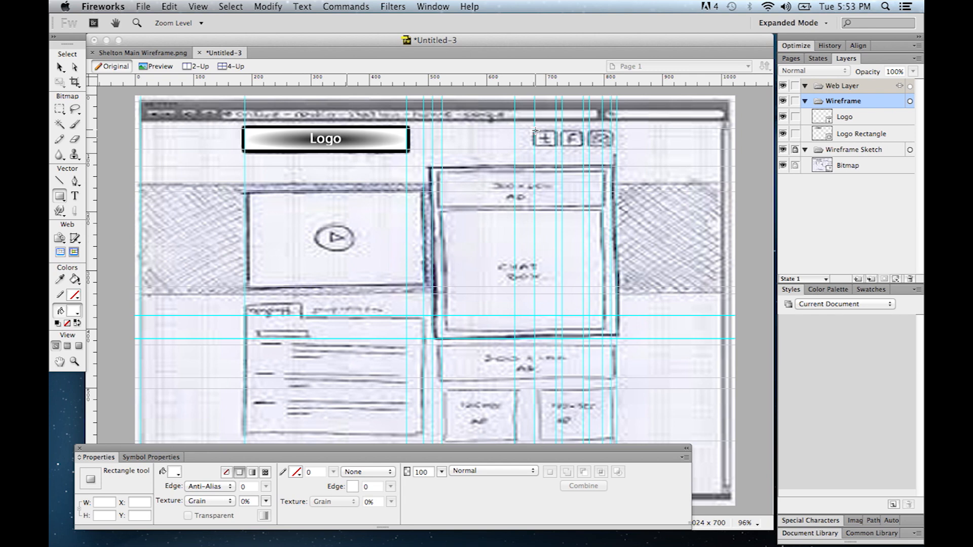
{"action": "left_click_drag", "start_coordinate": [536, 130], "coordinate": [556, 148]}
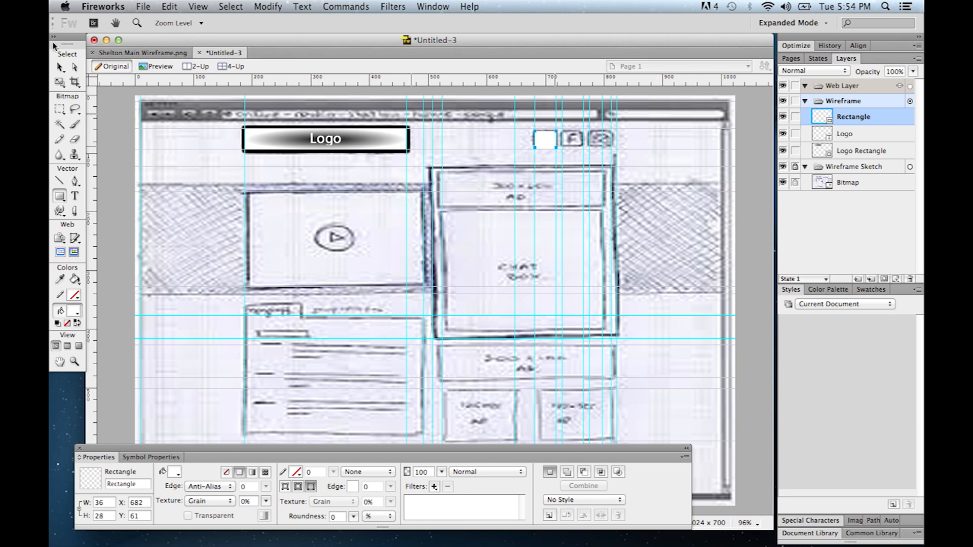
{"action": "left_click", "coordinate": [59, 66]}
{"action": "left_click_drag", "start_coordinate": [545, 142], "coordinate": [573, 142]}
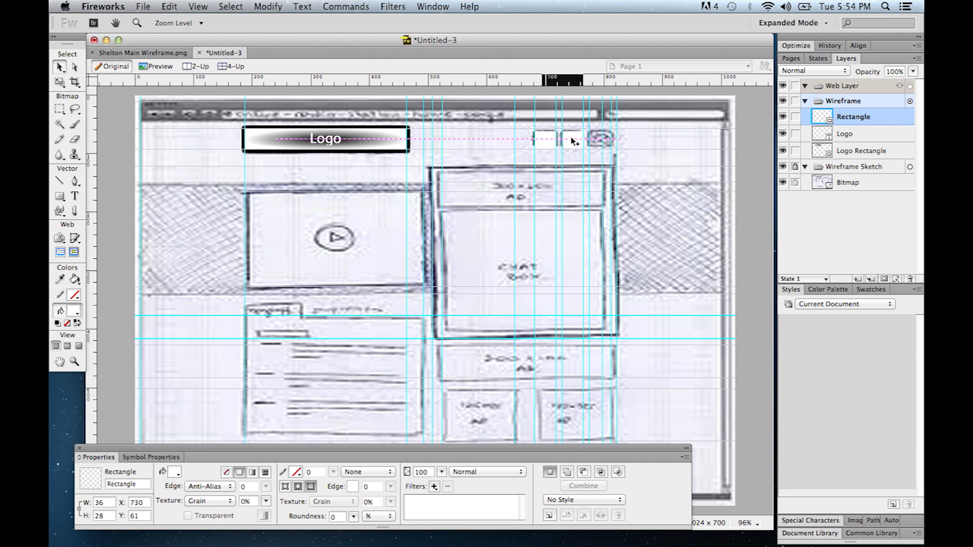
{"action": "left_click_drag", "start_coordinate": [573, 142], "coordinate": [573, 142]}
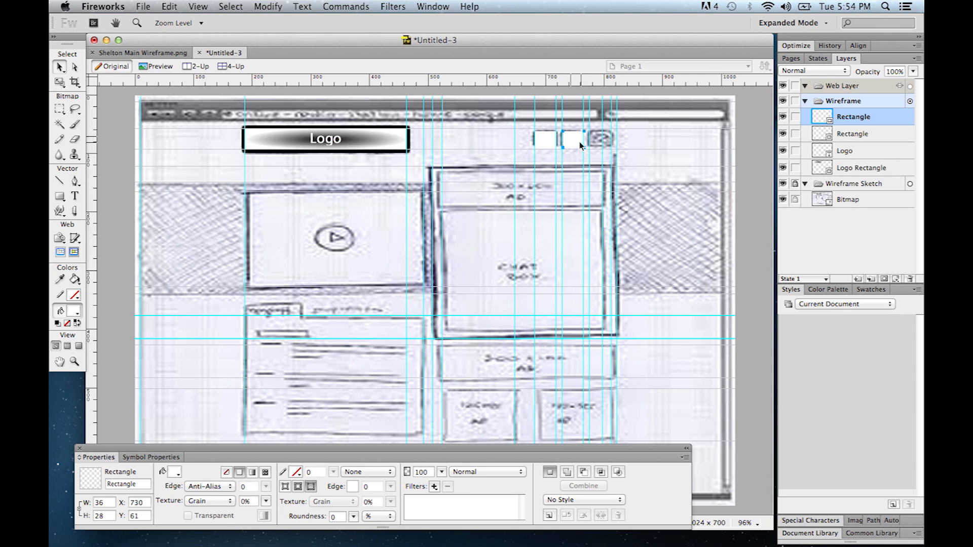
{"action": "left_click_drag", "start_coordinate": [576, 142], "coordinate": [601, 140]}
- Rename the rectangle over the first social icon to "facebook"
{"action": "left_click", "coordinate": [869, 139]}
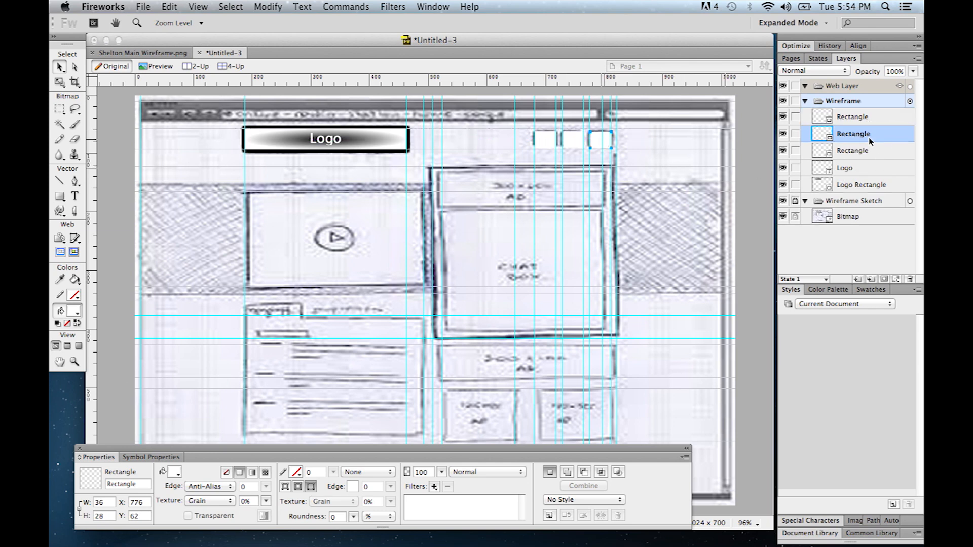
{"action": "double_click", "coordinate": [863, 152]}
{"action": "type", "text": "fd"}
{"action": "type", "text": "cebook"}
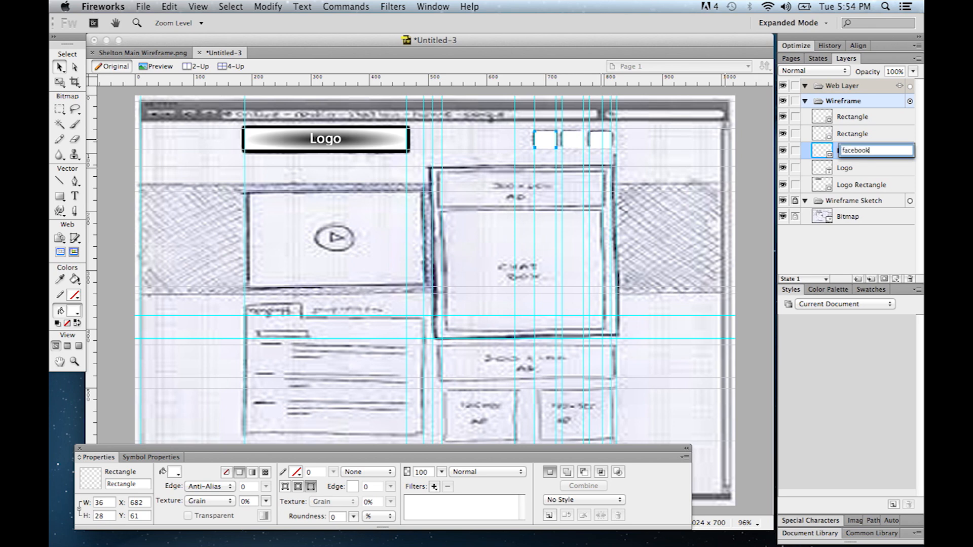
{"action": "key", "text": "Return"}
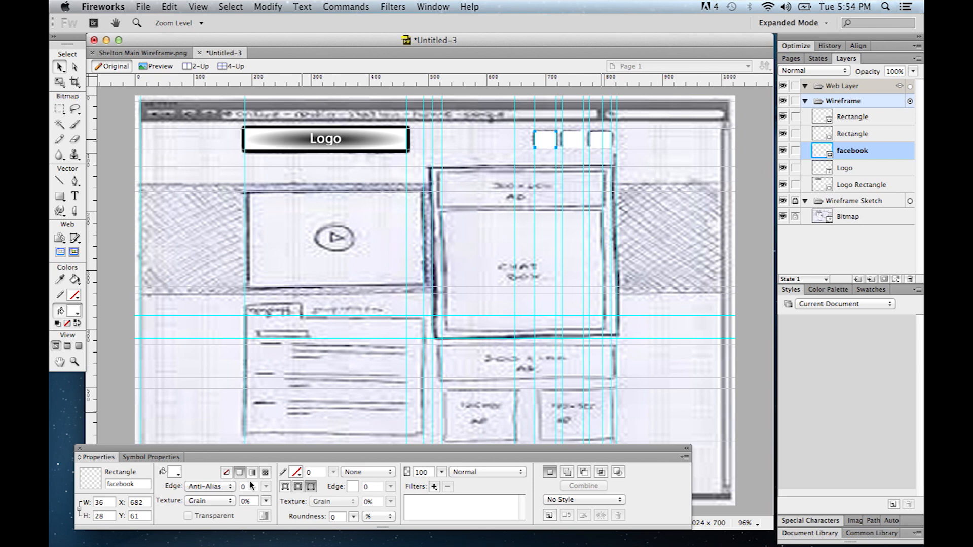
- Give the facebook rectangle a solid cyan fill and a 1-pixel black stroke
{"action": "left_click", "coordinate": [226, 473]}
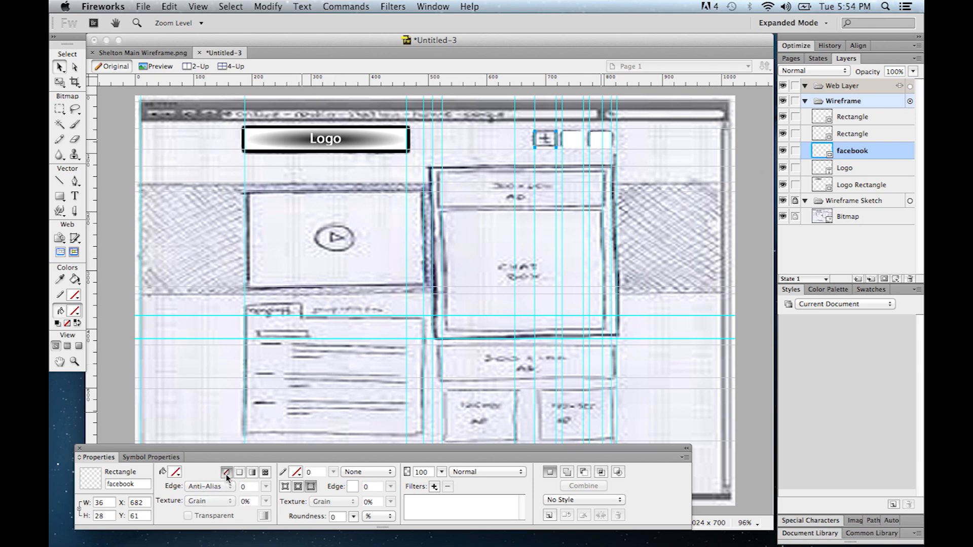
{"action": "left_click", "coordinate": [239, 473]}
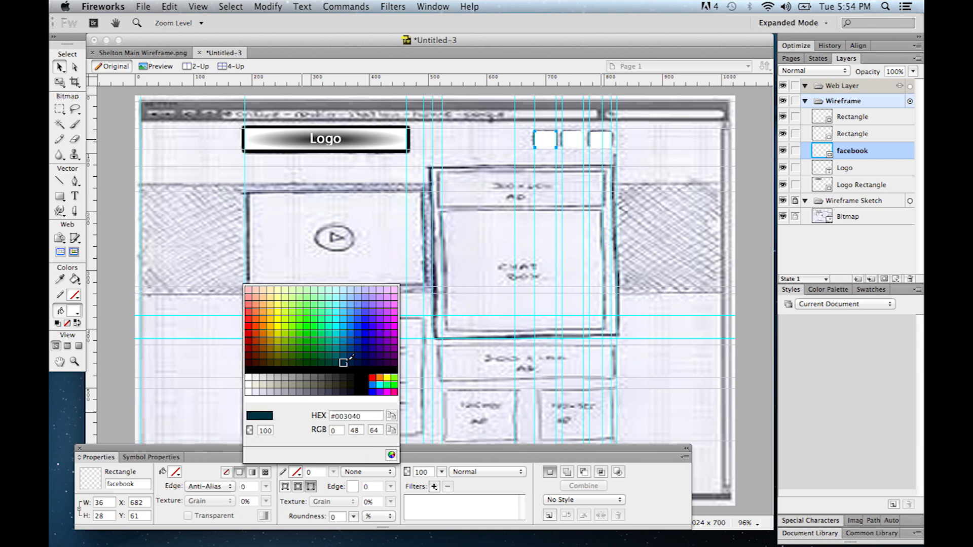
{"action": "left_click", "coordinate": [336, 319]}
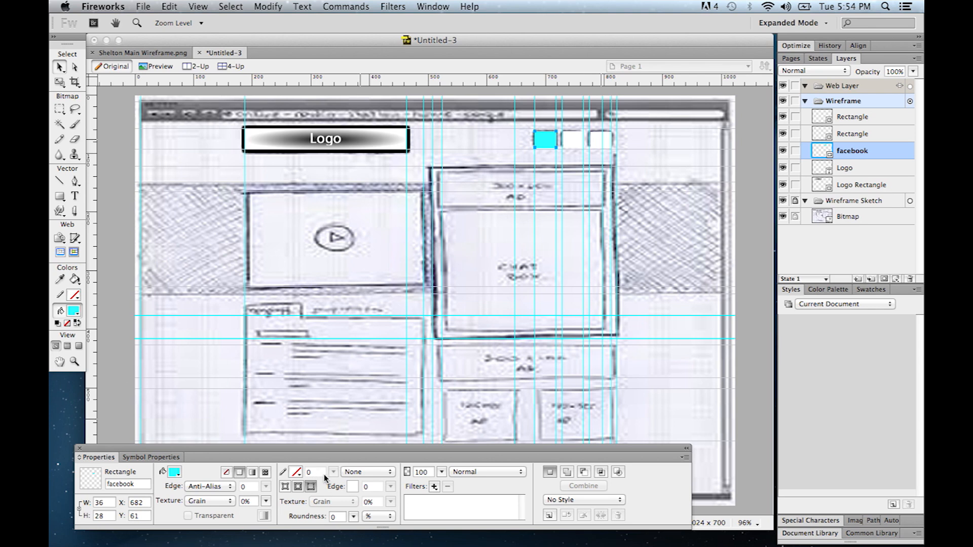
{"action": "left_click", "coordinate": [297, 473]}
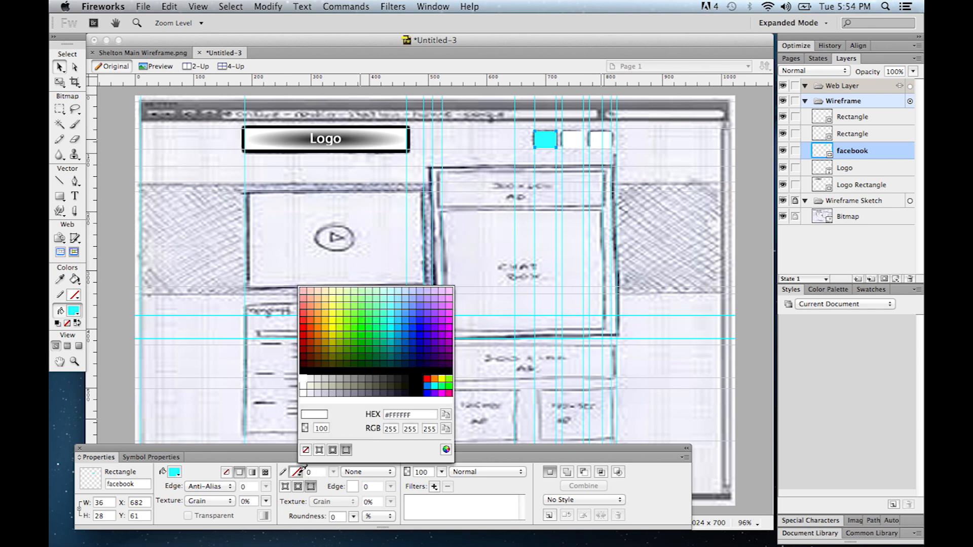
{"action": "left_click", "coordinate": [315, 369]}
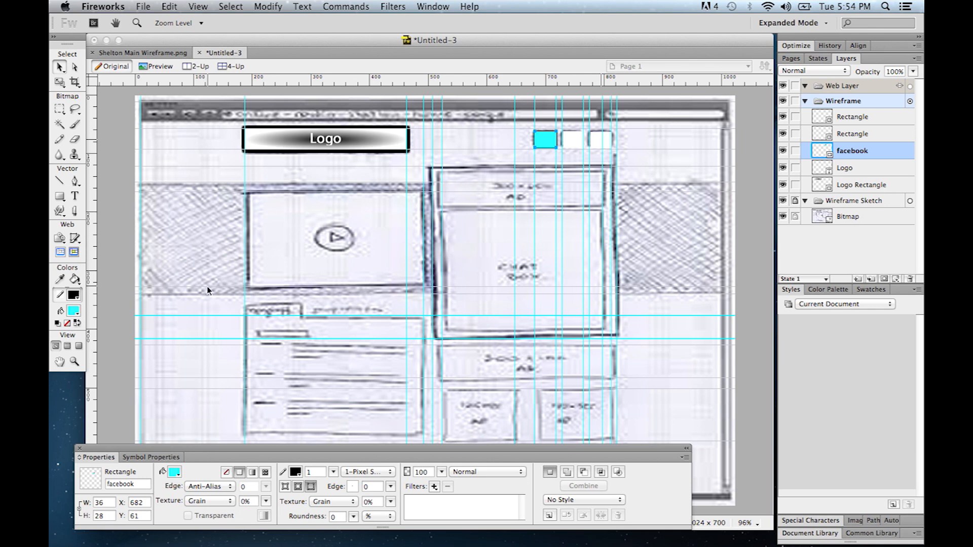
- Draw an ellipse about 63 by 54 for the video play button and move it over the sketched circle at X 310, Y 217
{"action": "left_click", "coordinate": [58, 196]}
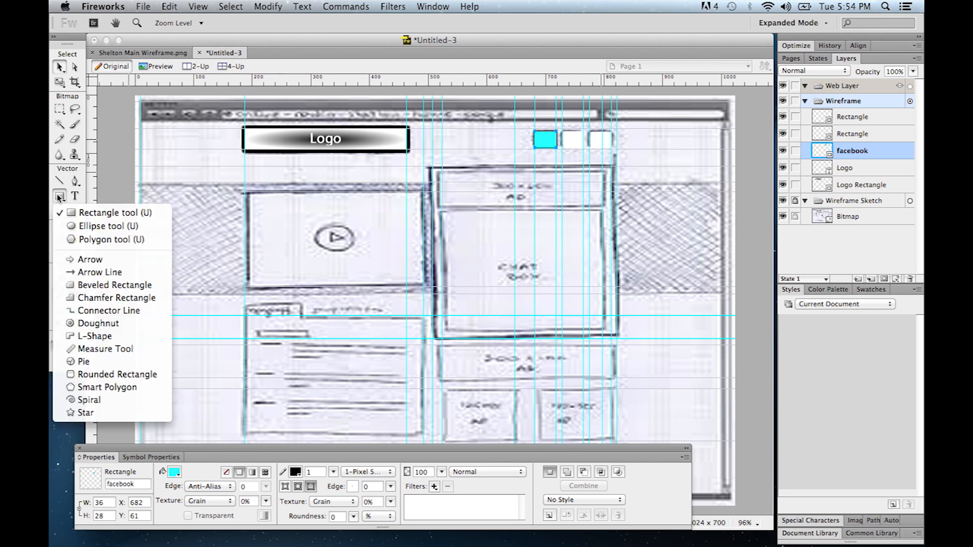
{"action": "left_click", "coordinate": [82, 227]}
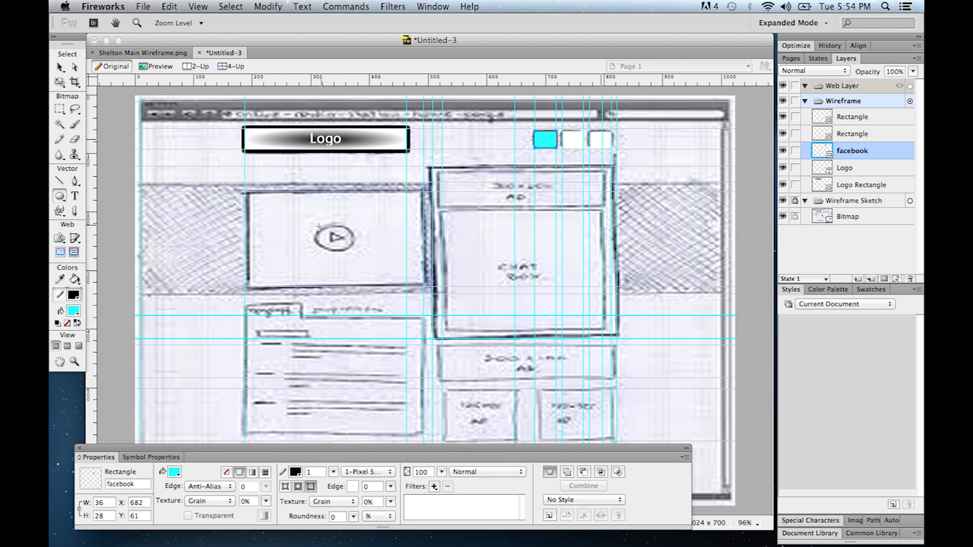
{"action": "left_click", "coordinate": [60, 198]}
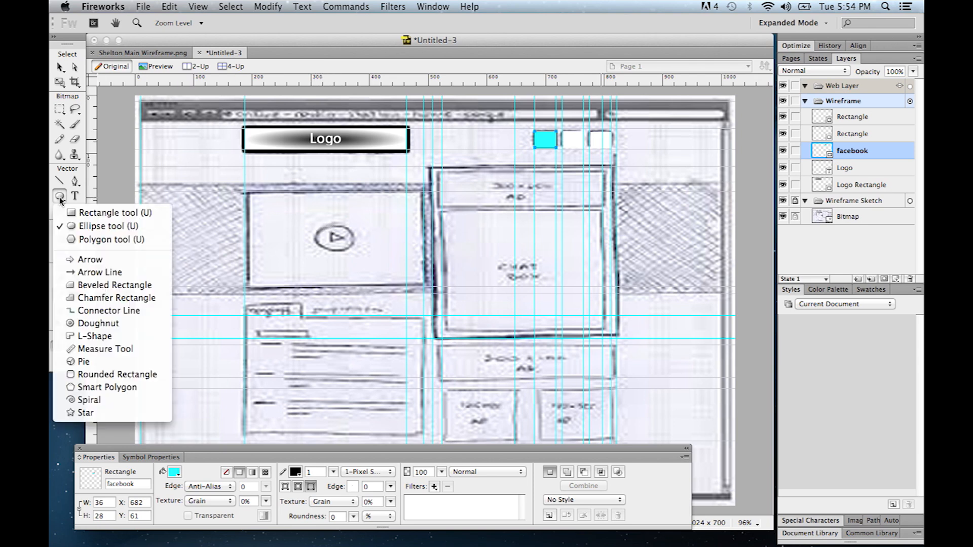
{"action": "left_click", "coordinate": [102, 226]}
{"action": "left_click_drag", "start_coordinate": [325, 223], "coordinate": [363, 255]}
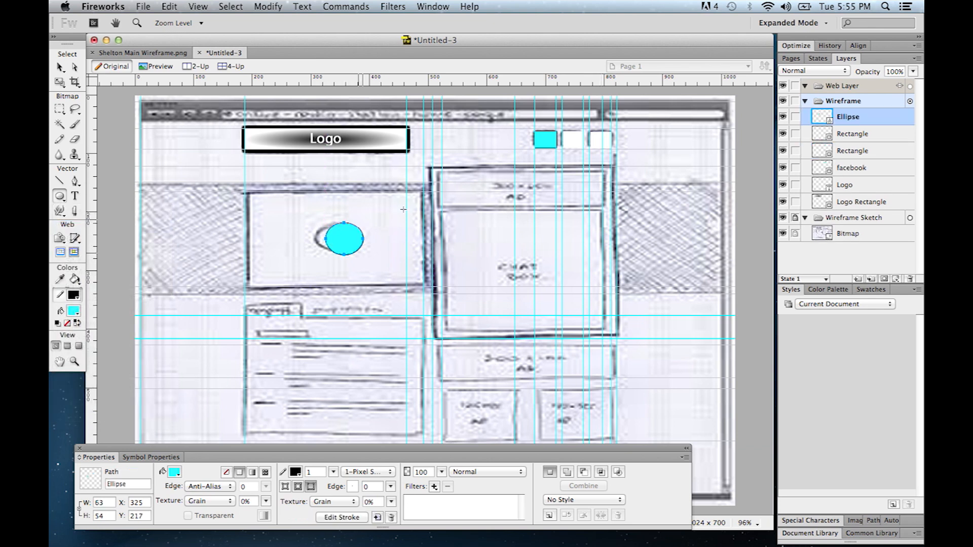
{"action": "left_click", "coordinate": [63, 69]}
{"action": "left_click", "coordinate": [346, 234]}
{"action": "left_click_drag", "start_coordinate": [329, 234], "coordinate": [334, 234]}
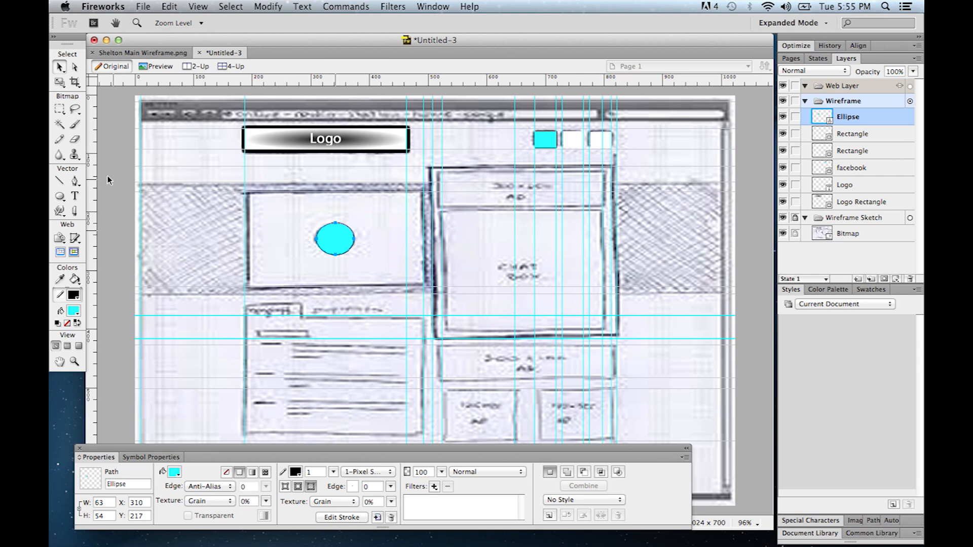
- Draw a small play triangle from three straight lines inside the cyan ellipse, about 18 wide and 13 high
{"action": "left_click", "coordinate": [59, 181]}
{"action": "mouse_move", "coordinate": [330, 232]}
{"action": "left_mouse_down"}
{"action": "mouse_move", "coordinate": [339, 235]}
{"action": "mouse_move", "coordinate": [330, 239]}
{"action": "left_mouse_up"}
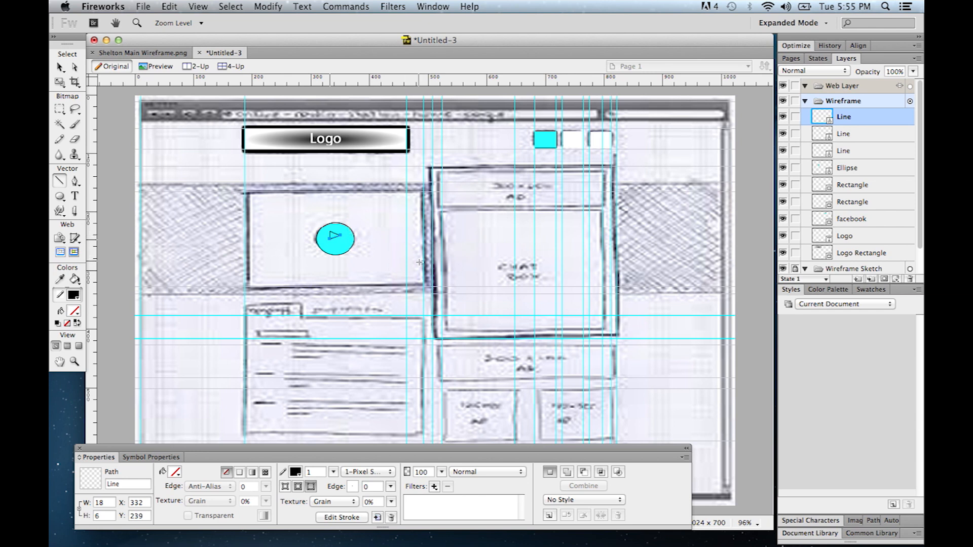
{"action": "left_click", "coordinate": [870, 146]}
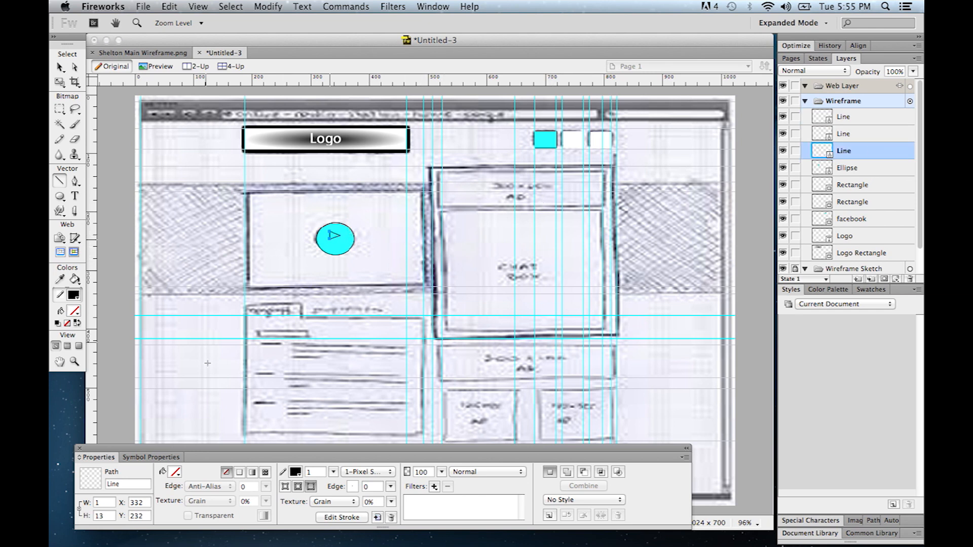
- Trace the tabbed content box below the video with six straight Connector Lines, about 304 wide and 218 high overall
{"action": "left_click", "coordinate": [60, 198]}
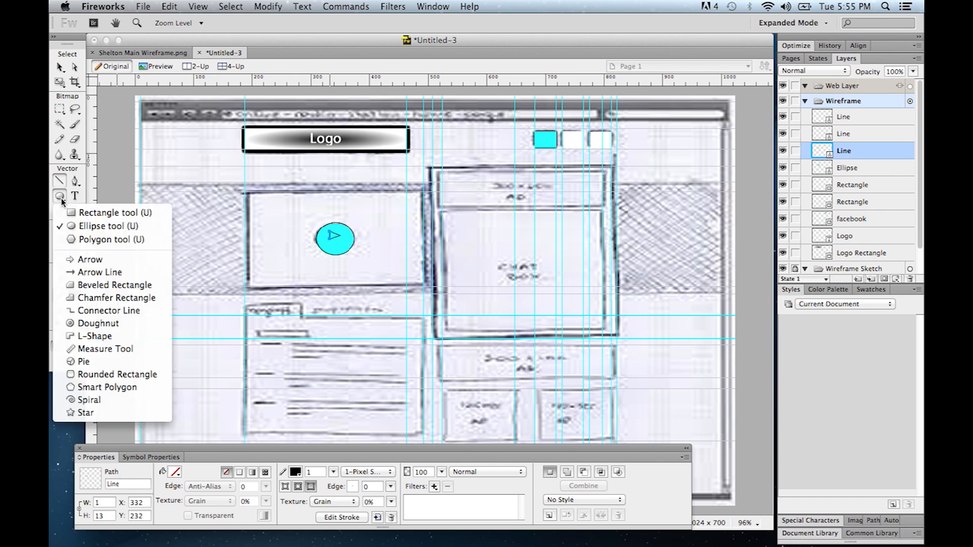
{"action": "left_click", "coordinate": [96, 312]}
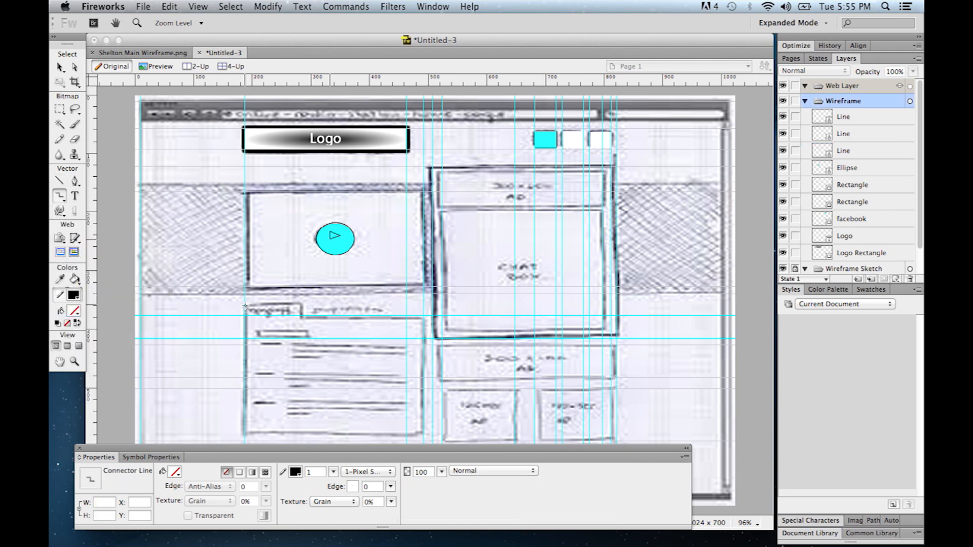
{"action": "left_click", "coordinate": [245, 306]}
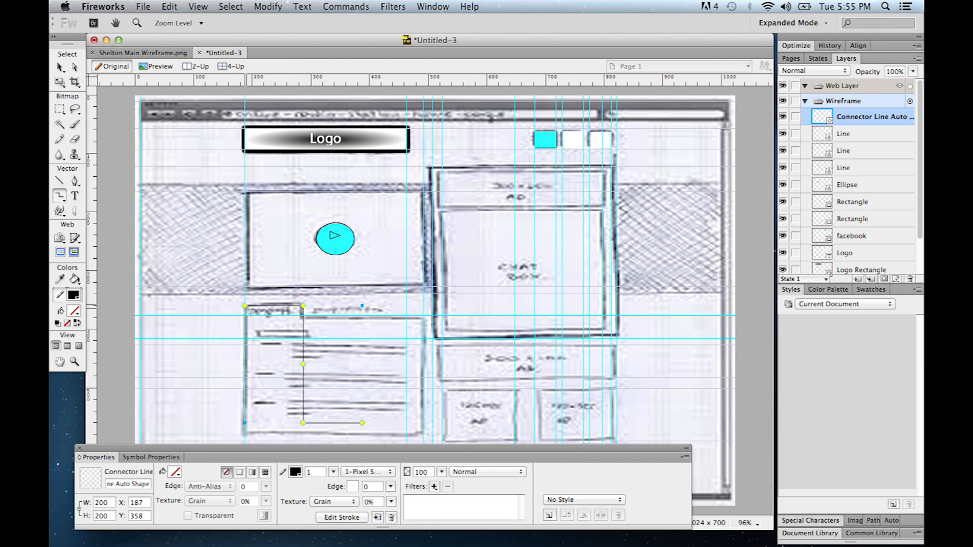
{"action": "key", "text": "super+z"}
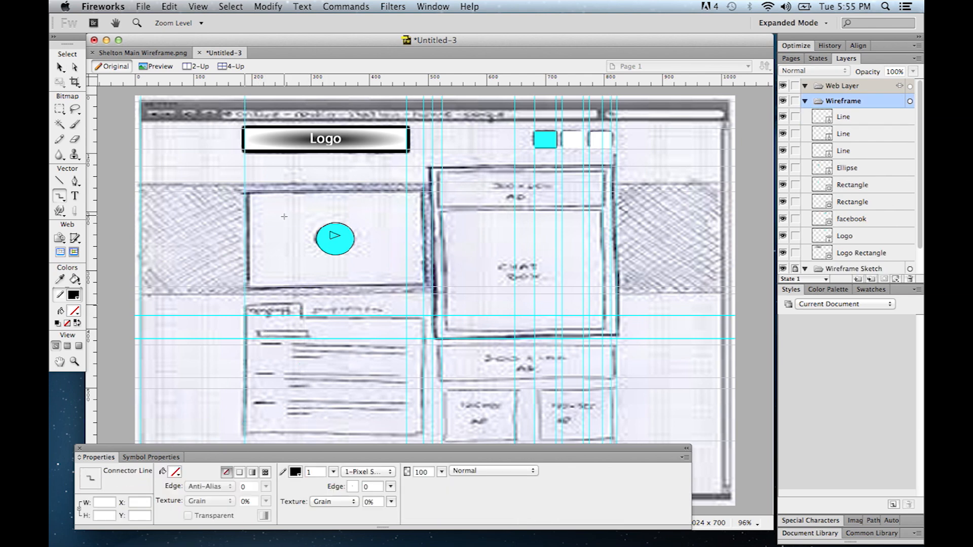
{"action": "left_click", "coordinate": [159, 9]}
{"action": "left_click", "coordinate": [159, 8]}
{"action": "mouse_move", "coordinate": [246, 307]}
{"action": "left_mouse_down"}
{"action": "mouse_move", "coordinate": [246, 434]}
{"action": "mouse_move", "coordinate": [424, 434]}
{"action": "left_mouse_up"}
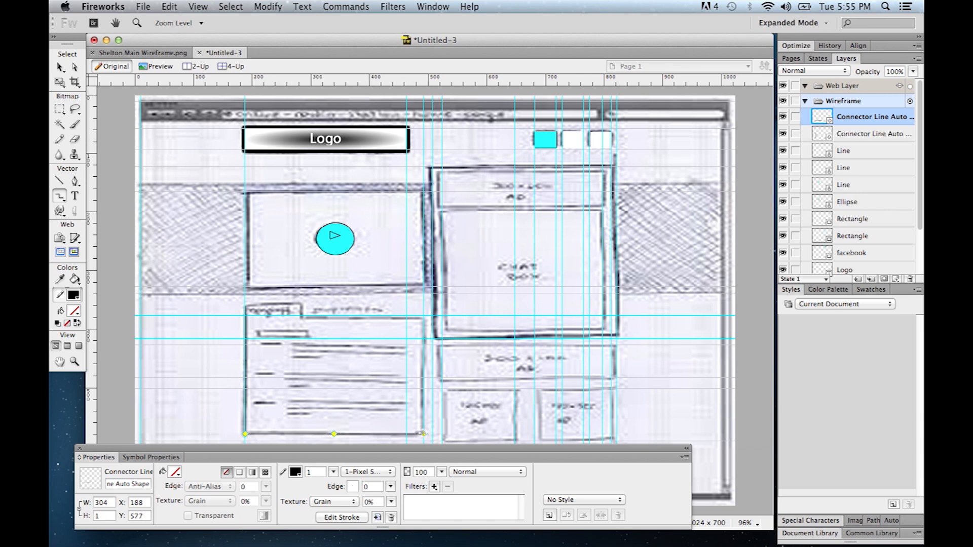
{"action": "left_click_drag", "start_coordinate": [424, 434], "coordinate": [246, 306]}
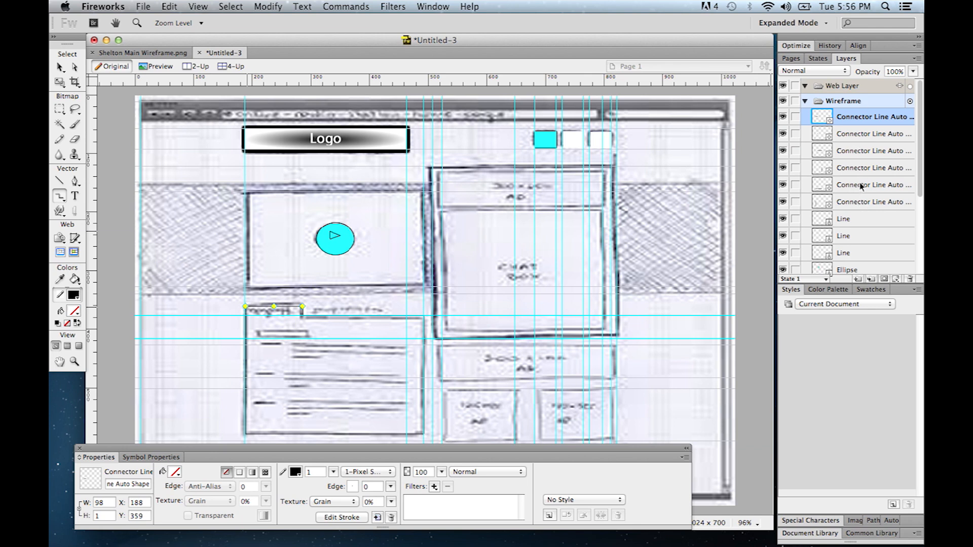
- Set the stroke size of all six content box connector lines to 5
{"action": "left_click", "coordinate": [859, 203], "text": "shift"}
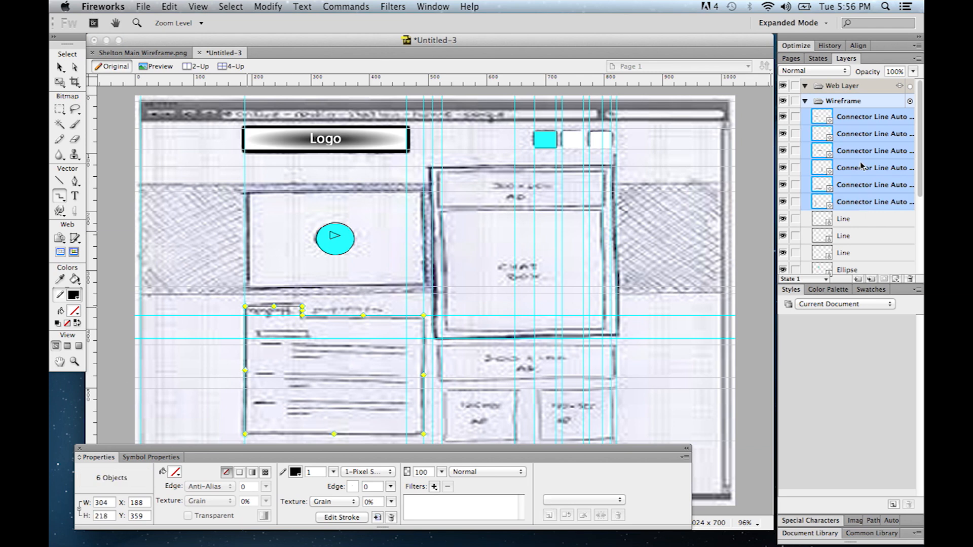
{"action": "left_click", "coordinate": [333, 474]}
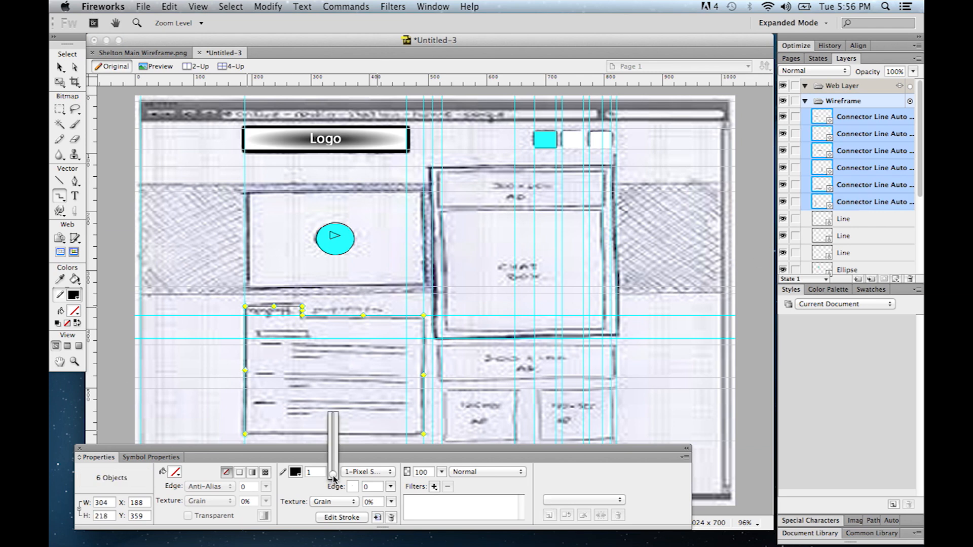
{"action": "left_click_drag", "start_coordinate": [333, 477], "coordinate": [333, 474]}
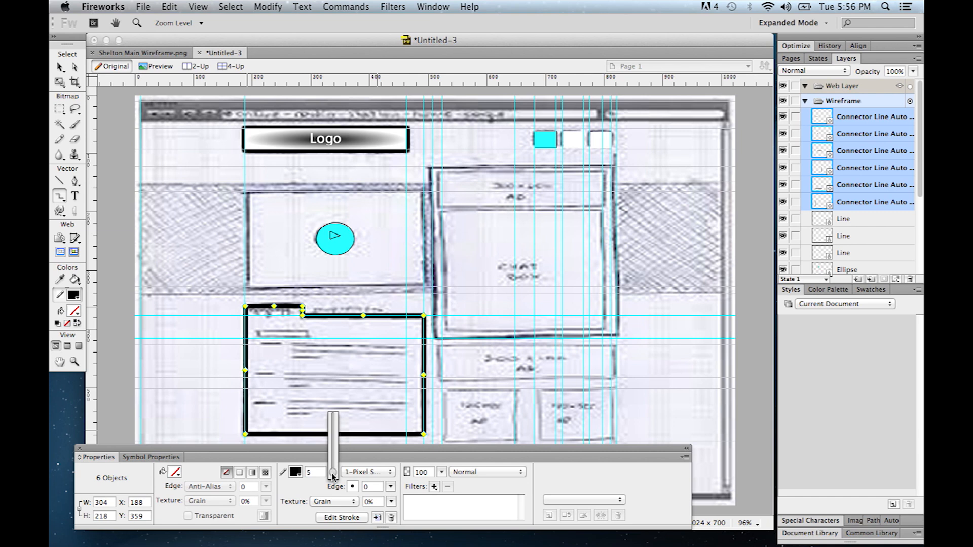
{"action": "left_click", "coordinate": [865, 206]}
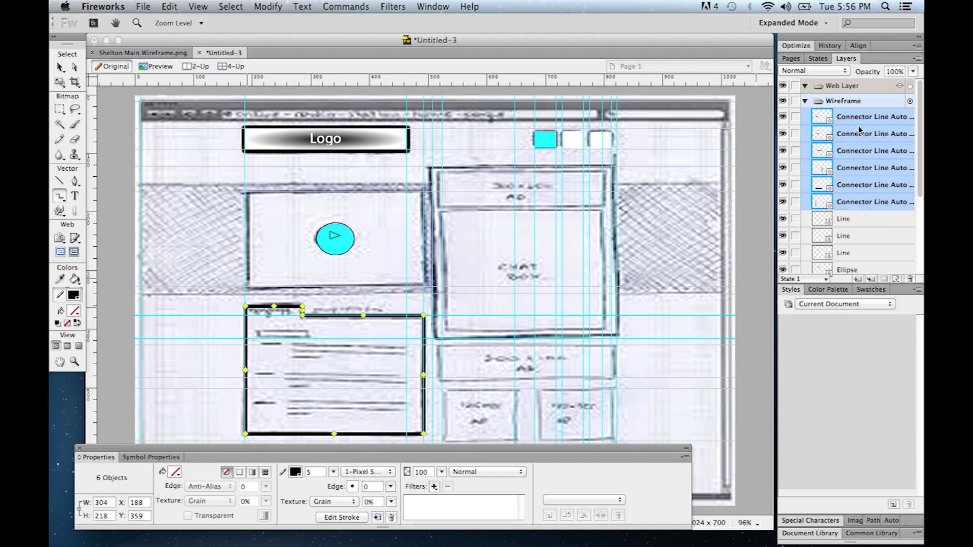
- Select individual and multiple line objects in the Wireframe layer to check which drawn segment each one represents
{"action": "left_click", "coordinate": [849, 221]}
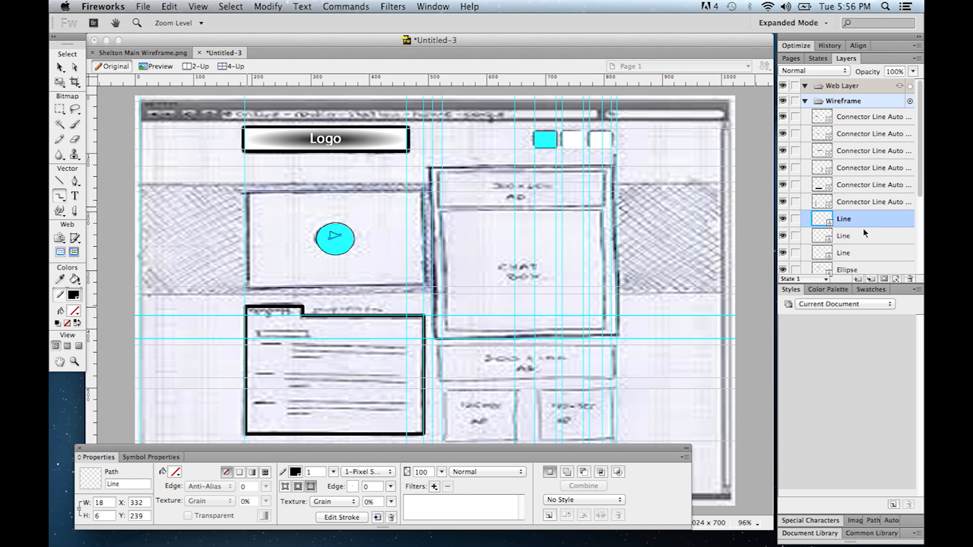
{"action": "left_click", "coordinate": [859, 253]}
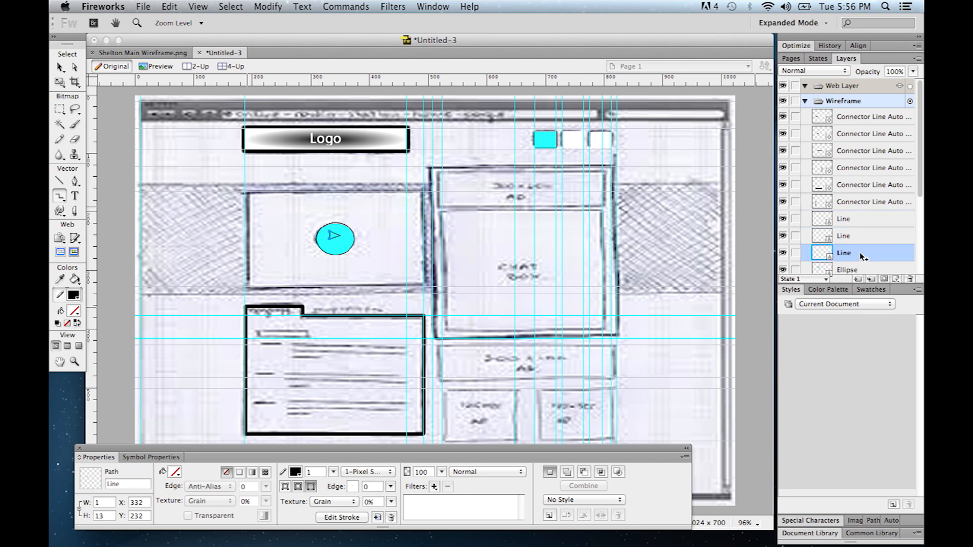
{"action": "left_click", "coordinate": [854, 219], "text": "shift"}
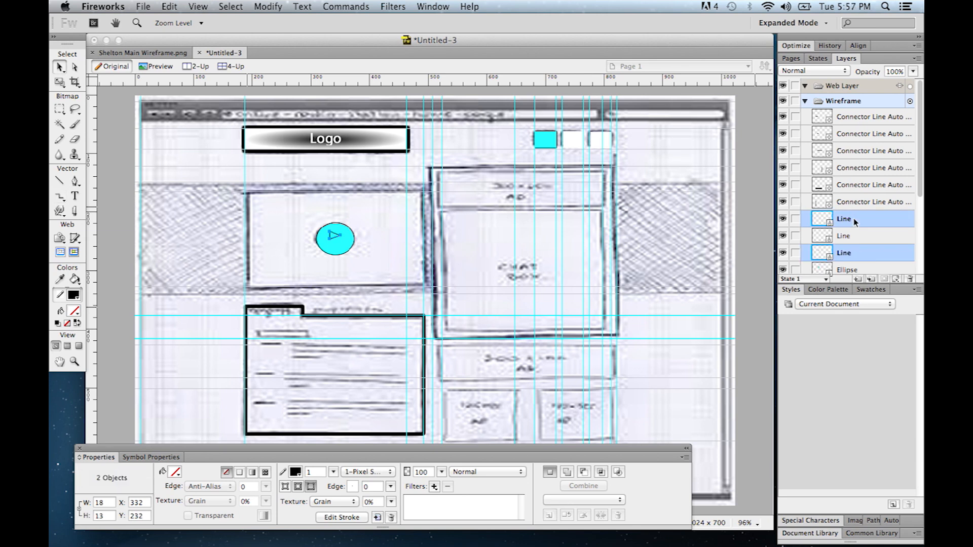
{"action": "left_click", "coordinate": [854, 169], "text": "shift"}
{"action": "key", "text": "u"}
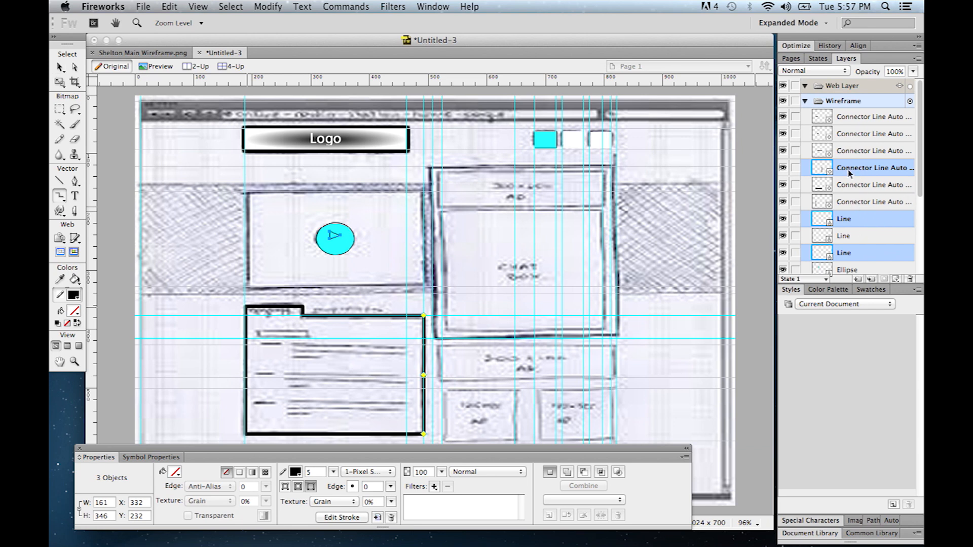
{"action": "left_click", "coordinate": [849, 152]}
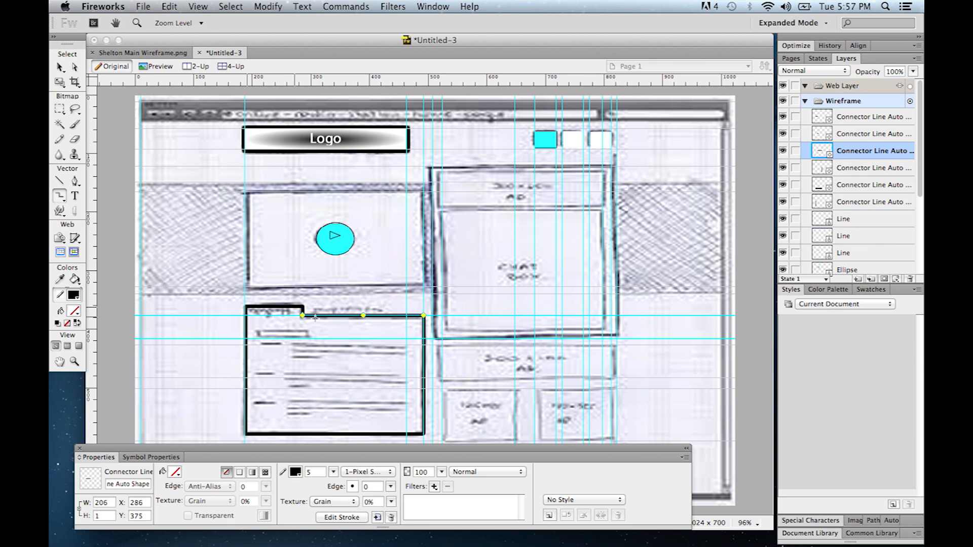
{"action": "left_click", "coordinate": [870, 117]}
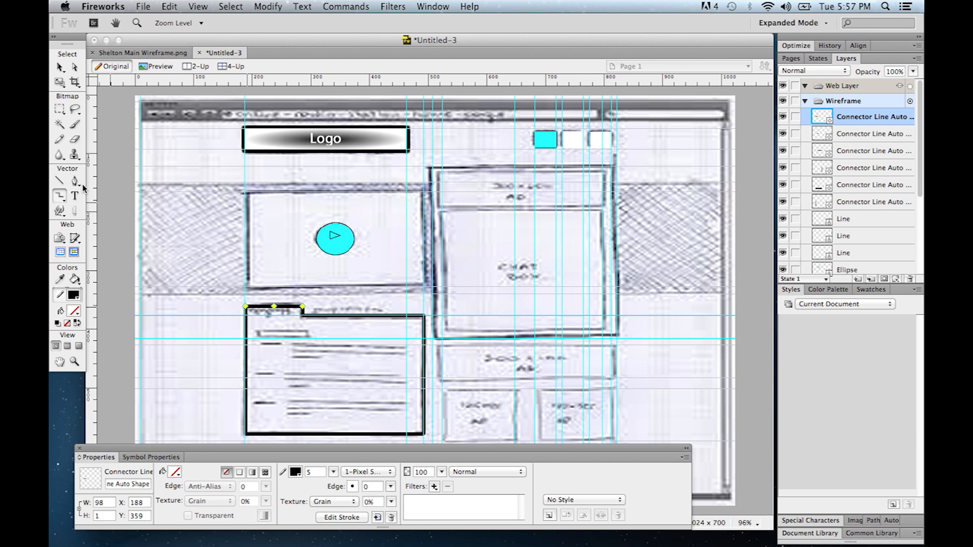
- Draw a rectangle about 987 wide and 191 high over the hatched band and give it a solid light lavender-grey fill
{"action": "left_click_drag", "start_coordinate": [62, 197], "coordinate": [95, 201]}
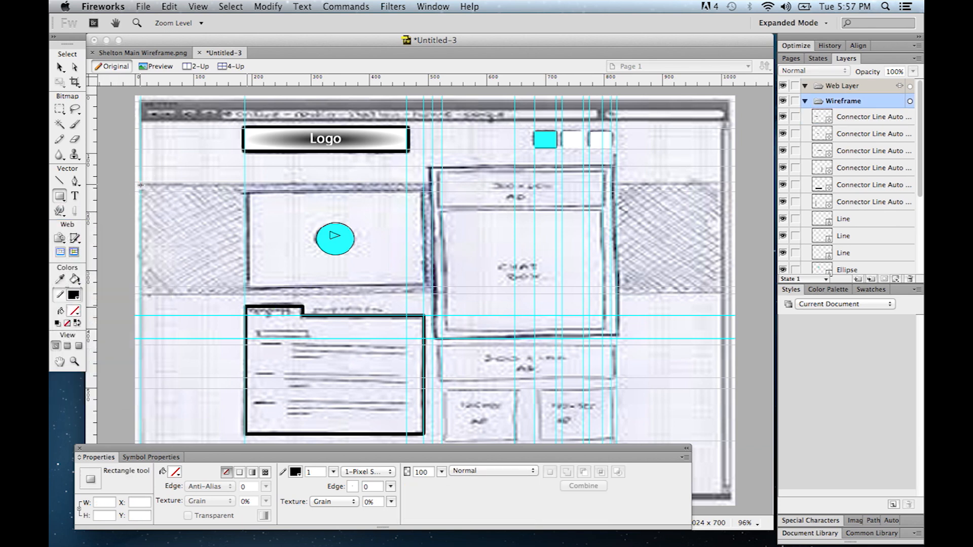
{"action": "left_click_drag", "start_coordinate": [141, 184], "coordinate": [722, 293]}
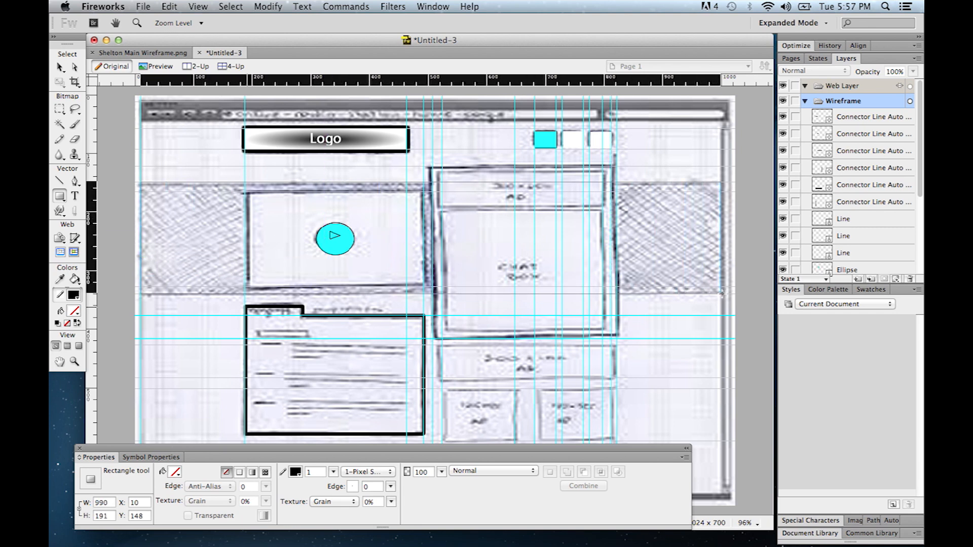
{"action": "left_click_drag", "start_coordinate": [722, 293], "coordinate": [719, 293]}
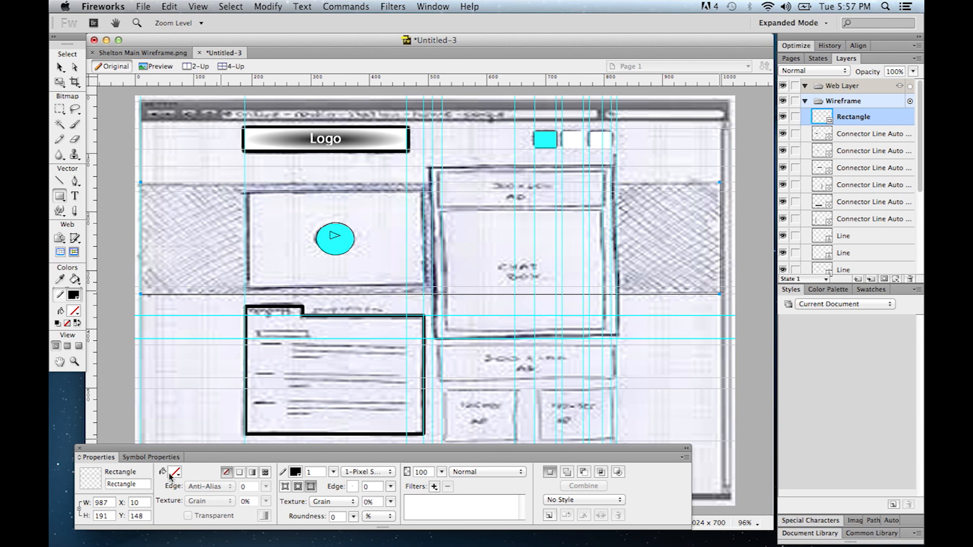
{"action": "left_click", "coordinate": [239, 473]}
{"action": "left_click", "coordinate": [259, 392]}
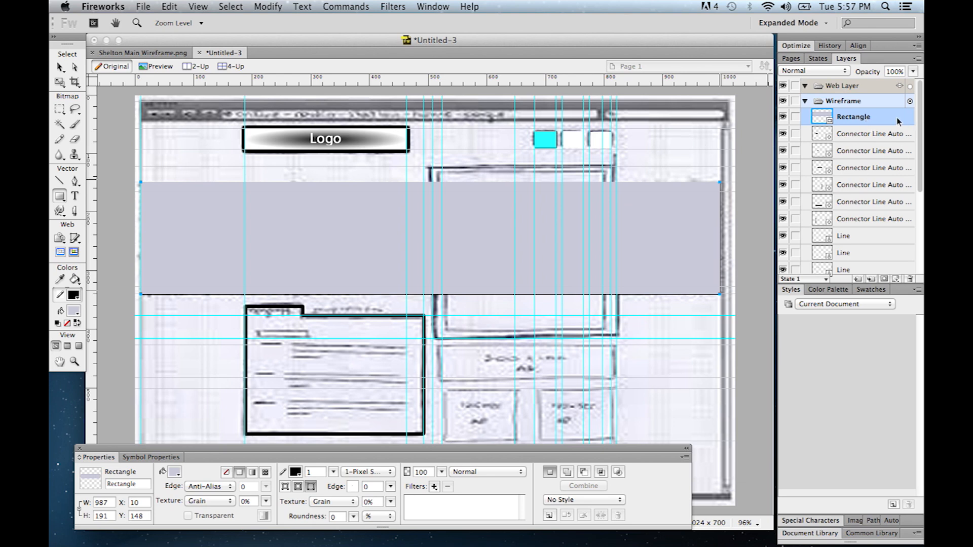
- Move the lavender-grey band rectangle to the bottom of the Wireframe layer's stacking order, below Logo Rectangle
{"action": "scroll", "coordinate": [921, 131], "scroll_direction": "down", "scroll_amount": 1}
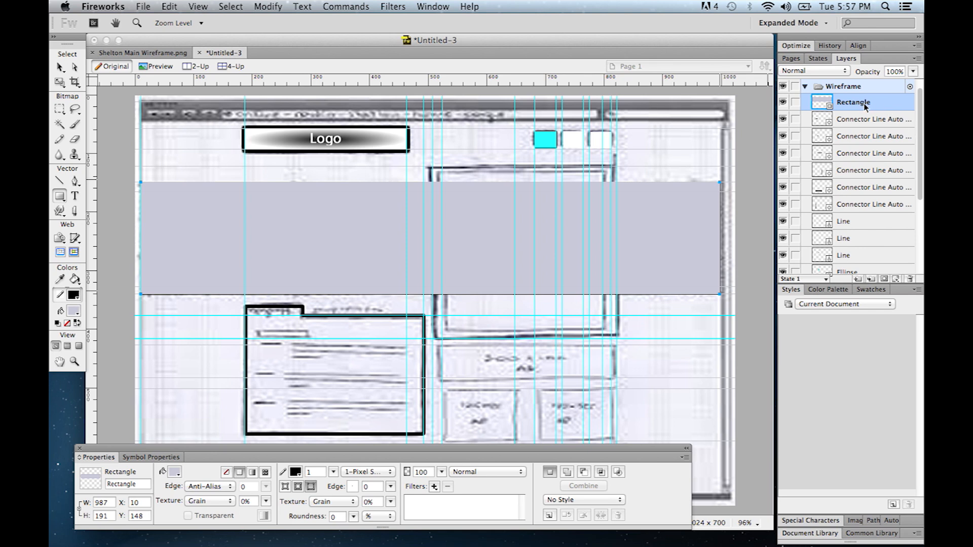
{"action": "left_click_drag", "start_coordinate": [859, 102], "coordinate": [902, 264]}
{"action": "left_click_drag", "start_coordinate": [922, 160], "coordinate": [922, 237]}
{"action": "left_click_drag", "start_coordinate": [858, 133], "coordinate": [852, 242]}
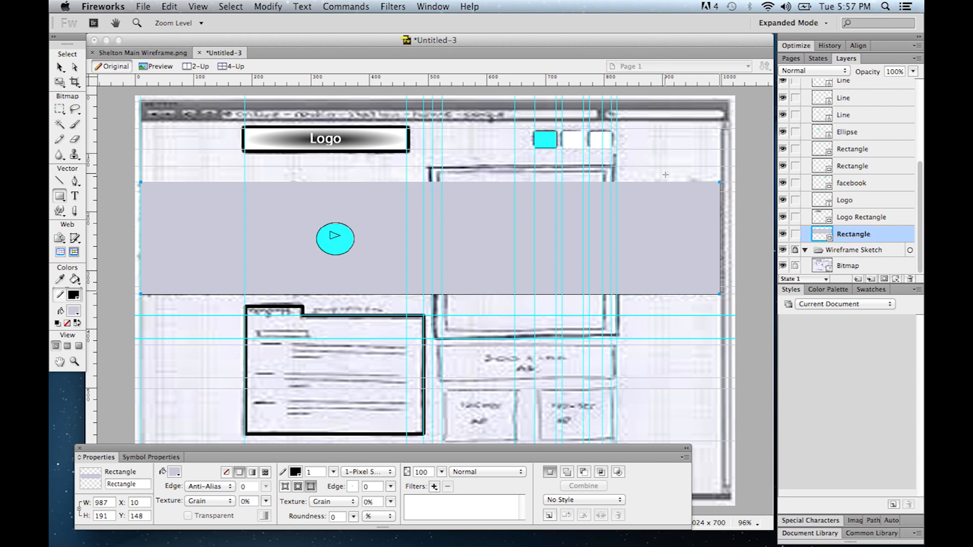
- Draw a rectangle about 273 wide and 178 high over the video area at the top of the stack and fill it white
{"action": "scroll", "coordinate": [921, 186], "scroll_direction": "up", "scroll_amount": 5}
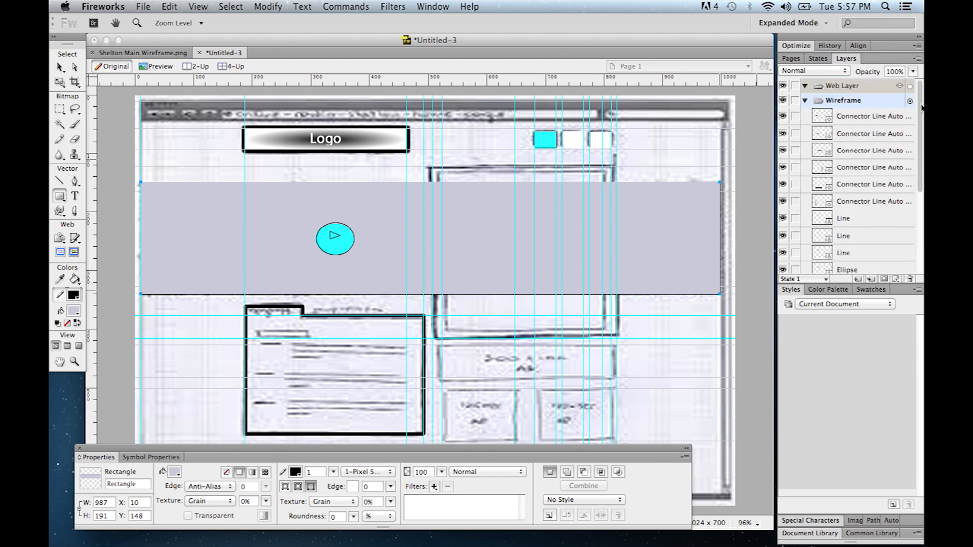
{"action": "left_click", "coordinate": [853, 116]}
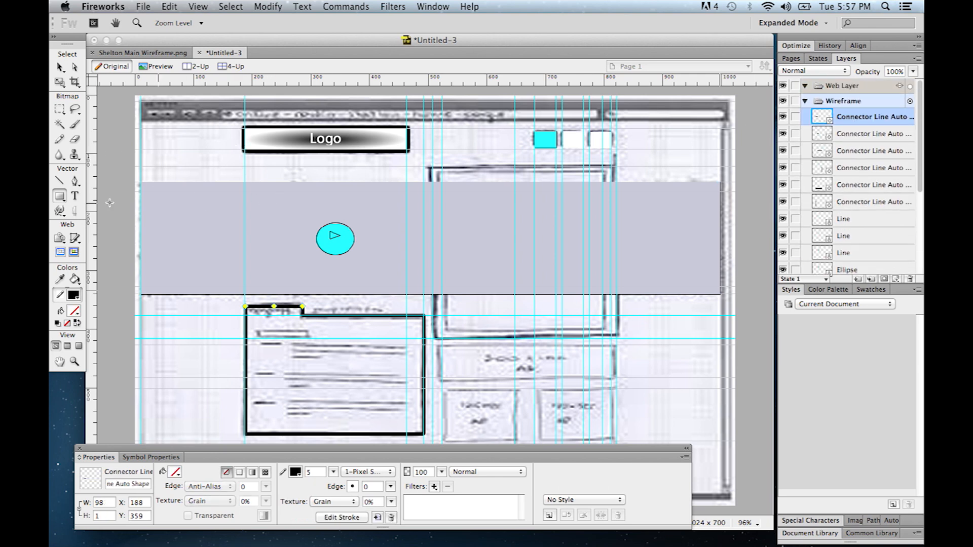
{"action": "left_click", "coordinate": [57, 198]}
{"action": "left_click_drag", "start_coordinate": [245, 182], "coordinate": [404, 287]}
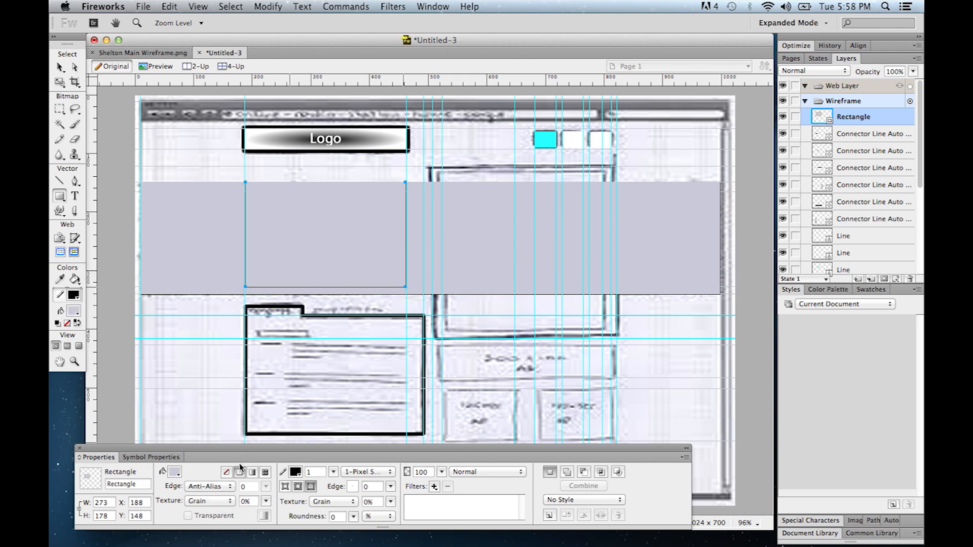
{"action": "left_click", "coordinate": [175, 477]}
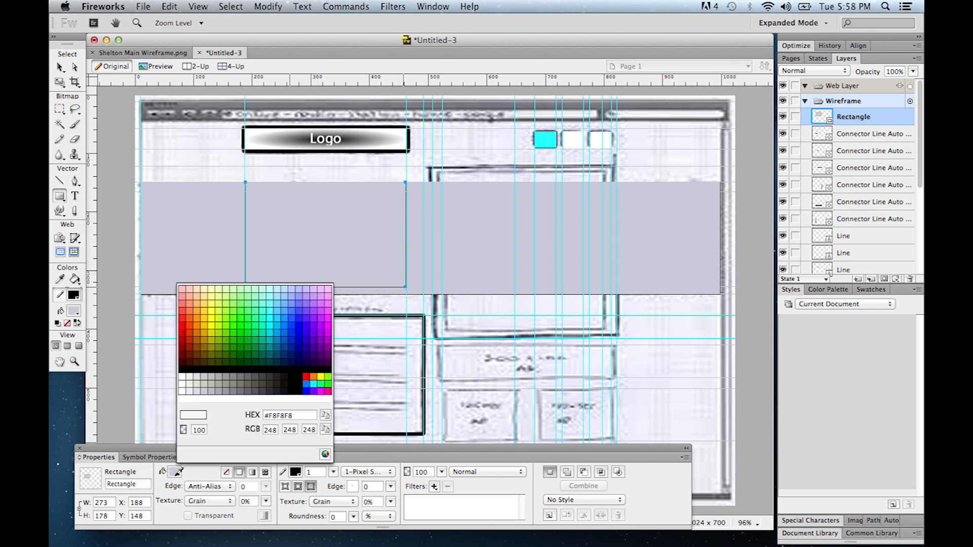
{"action": "left_click", "coordinate": [181, 398]}
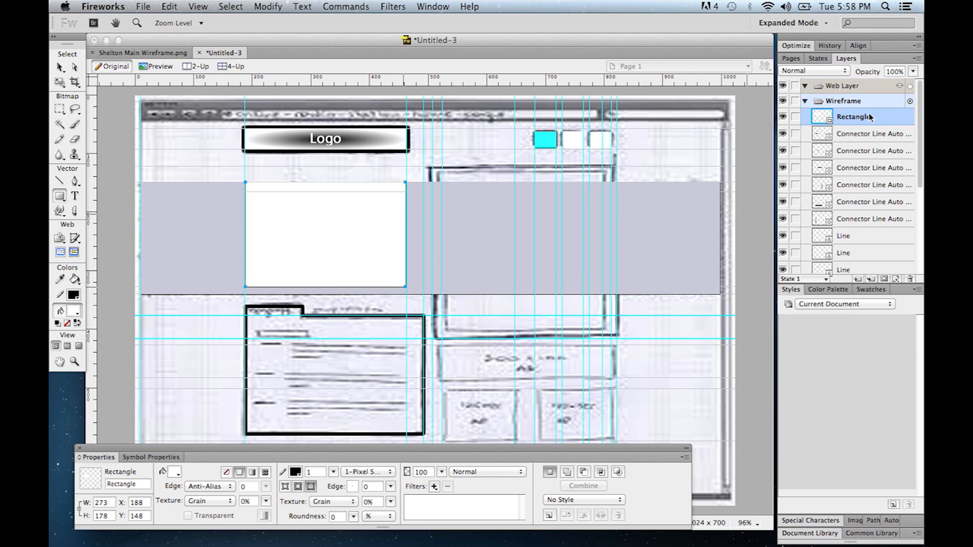
- Move the white video rectangle directly below the Ellipse in the Wireframe layer's stacking order
{"action": "mouse_move", "coordinate": [867, 113]}
{"action": "left_mouse_down"}
{"action": "mouse_move", "coordinate": [860, 244]}
{"action": "mouse_move", "coordinate": [855, 108]}
{"action": "left_mouse_up"}
{"action": "left_click_drag", "start_coordinate": [920, 158], "coordinate": [919, 179]}
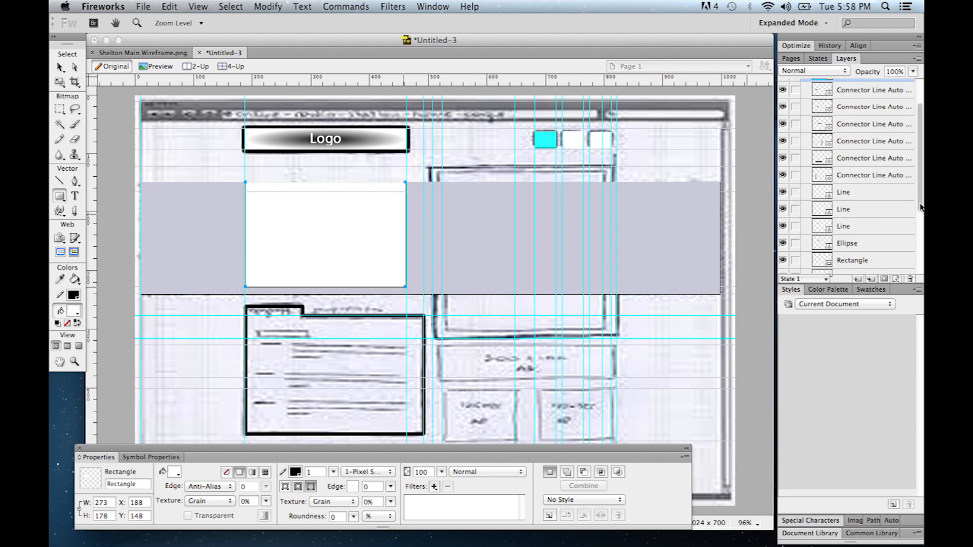
{"action": "left_click_drag", "start_coordinate": [920, 204], "coordinate": [920, 196]}
{"action": "left_click_drag", "start_coordinate": [862, 91], "coordinate": [857, 268]}
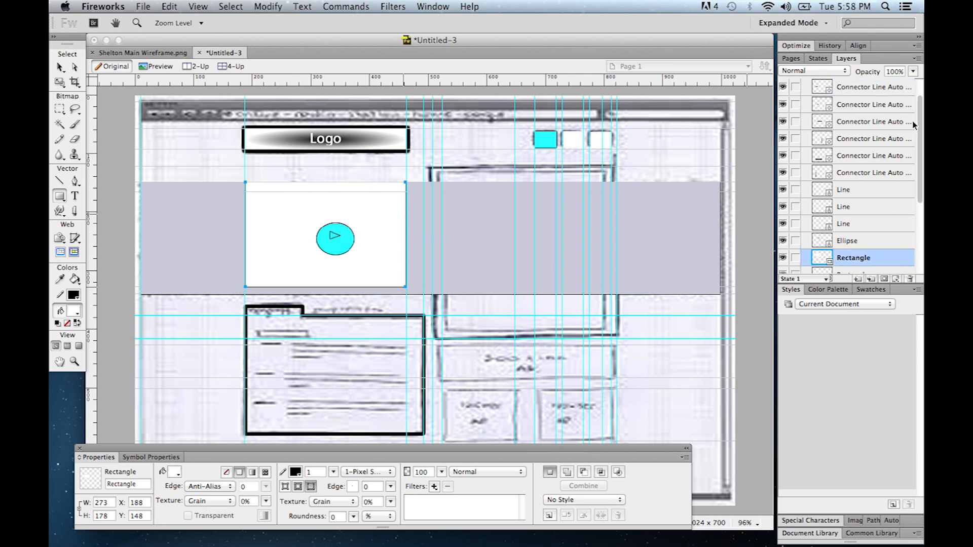
- Lower the white video rectangle's top edge to match the sketch, making the rectangle about 162 high
{"action": "left_click_drag", "start_coordinate": [921, 131], "coordinate": [922, 147]}
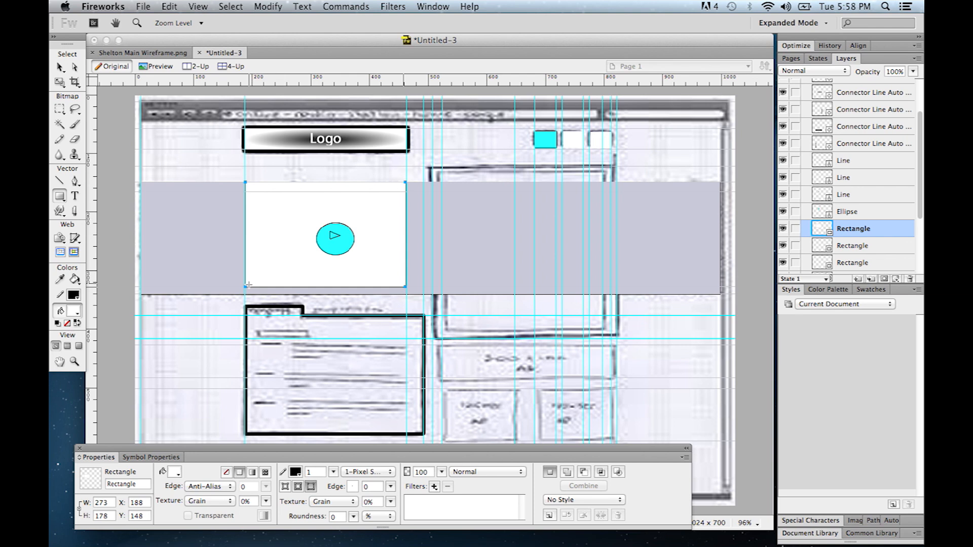
{"action": "mouse_move", "coordinate": [922, 182]}
{"action": "left_mouse_down"}
{"action": "mouse_move", "coordinate": [921, 133]}
{"action": "mouse_move", "coordinate": [918, 180]}
{"action": "left_mouse_up"}
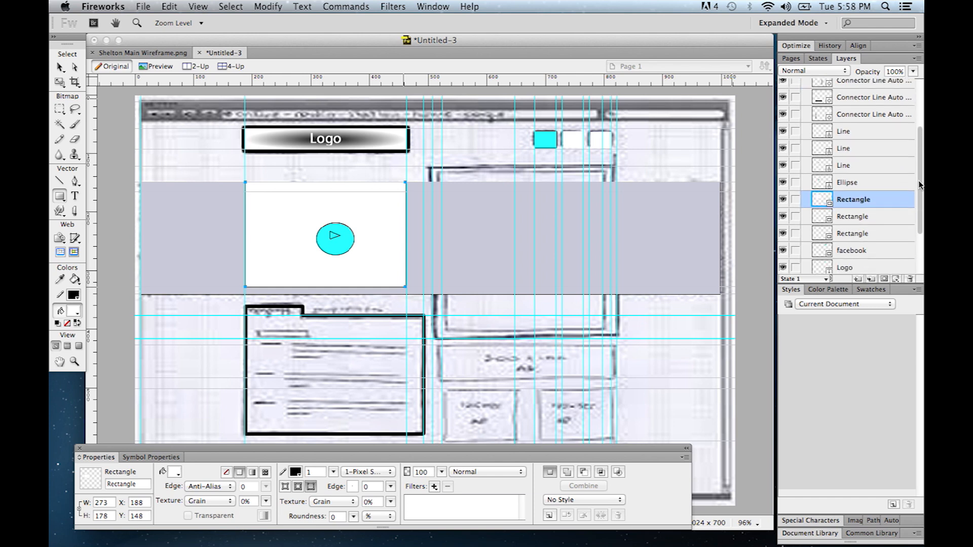
{"action": "left_click", "coordinate": [60, 67]}
{"action": "left_click_drag", "start_coordinate": [405, 184], "coordinate": [406, 194]}
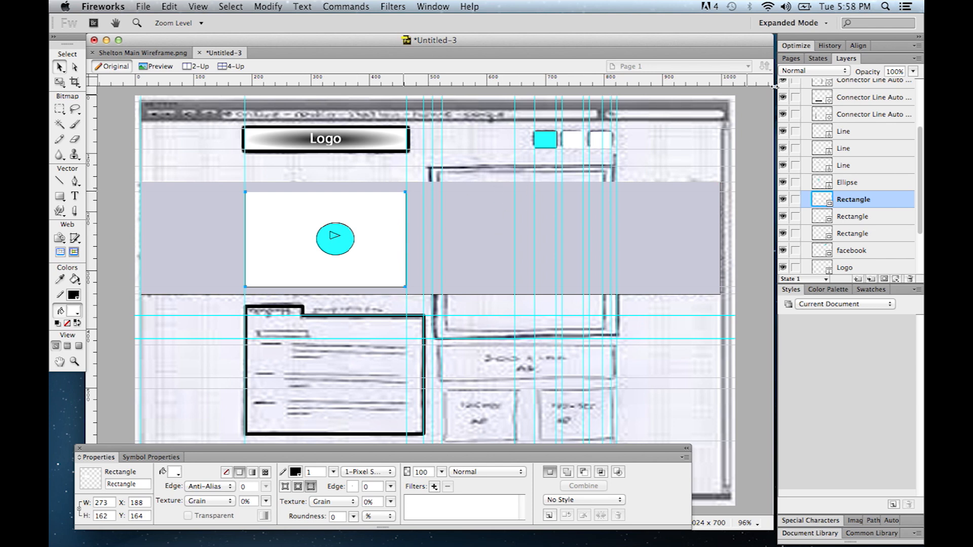
- Switch to the Shelton Main Wireframe.png document, uncover the whole page and look through its layers down to Wireframe Sketch
{"action": "left_click", "coordinate": [154, 53]}
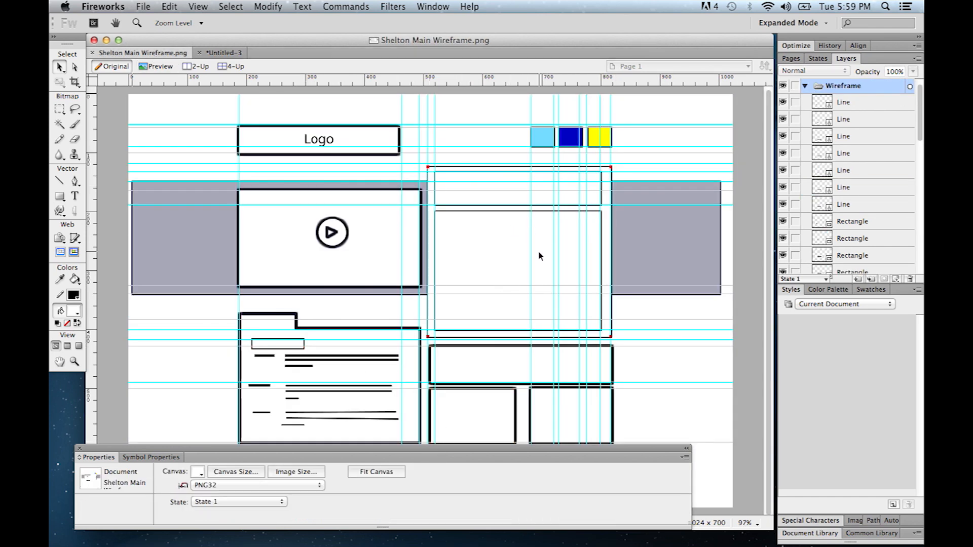
{"action": "left_click_drag", "start_coordinate": [362, 446], "coordinate": [360, 501]}
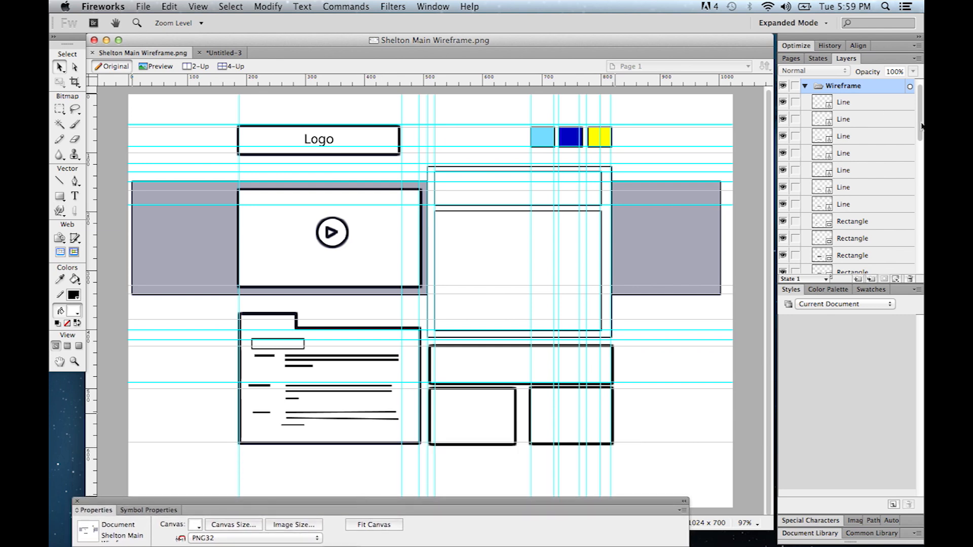
{"action": "left_click_drag", "start_coordinate": [917, 120], "coordinate": [911, 254]}
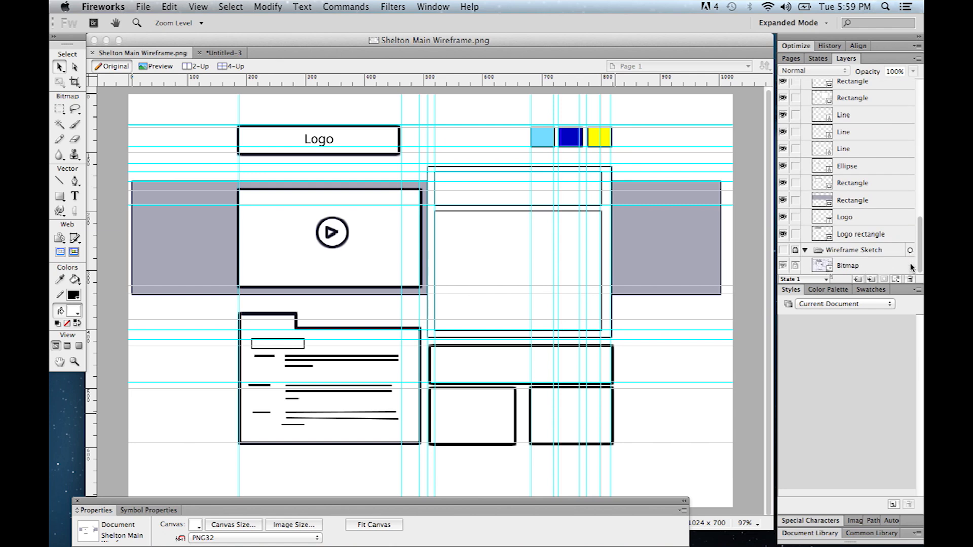
- Toggle the Wireframe Sketch layer's visibility on and off to compare it with the finished wireframe, and collapse the Wireframe layer
{"action": "left_click", "coordinate": [782, 254]}
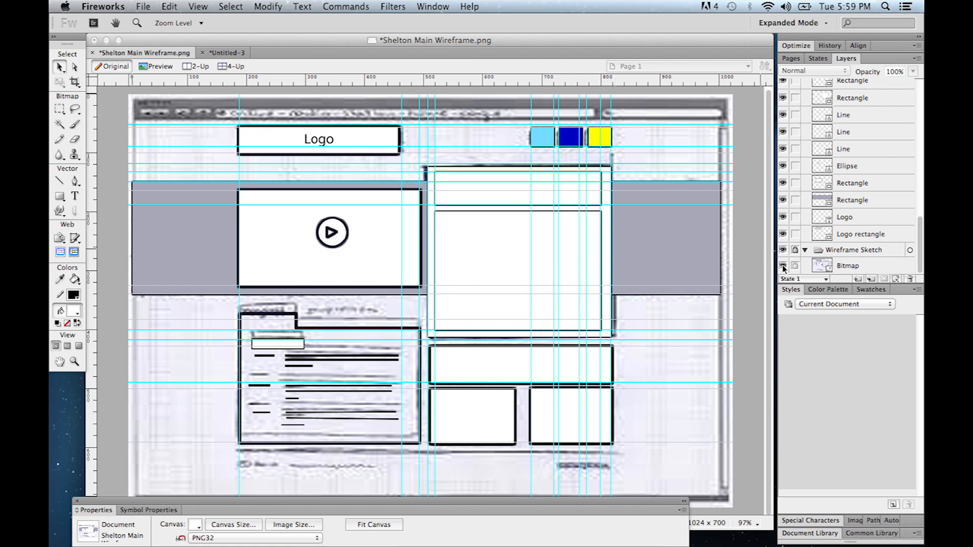
{"action": "left_click", "coordinate": [794, 250]}
{"action": "left_click_drag", "start_coordinate": [922, 235], "coordinate": [918, 101]}
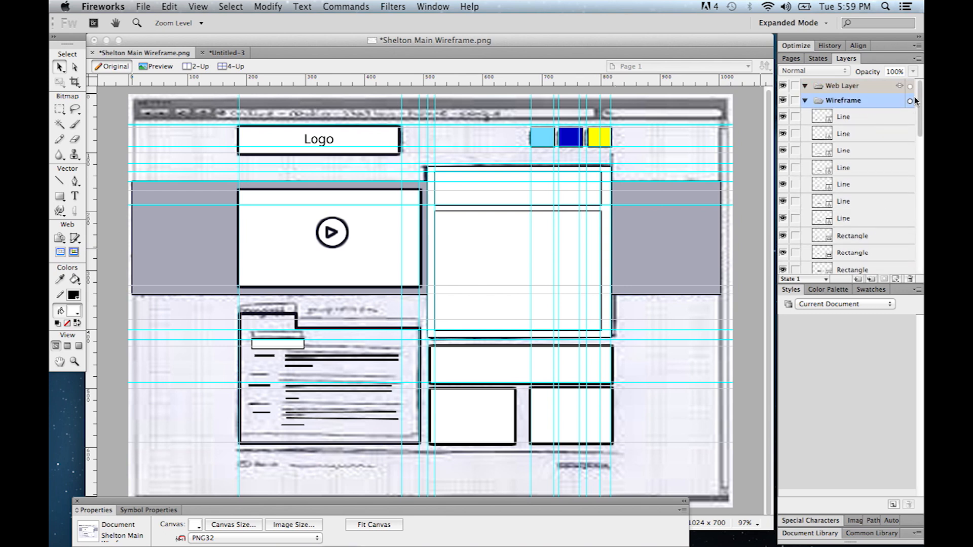
{"action": "left_click", "coordinate": [806, 101]}
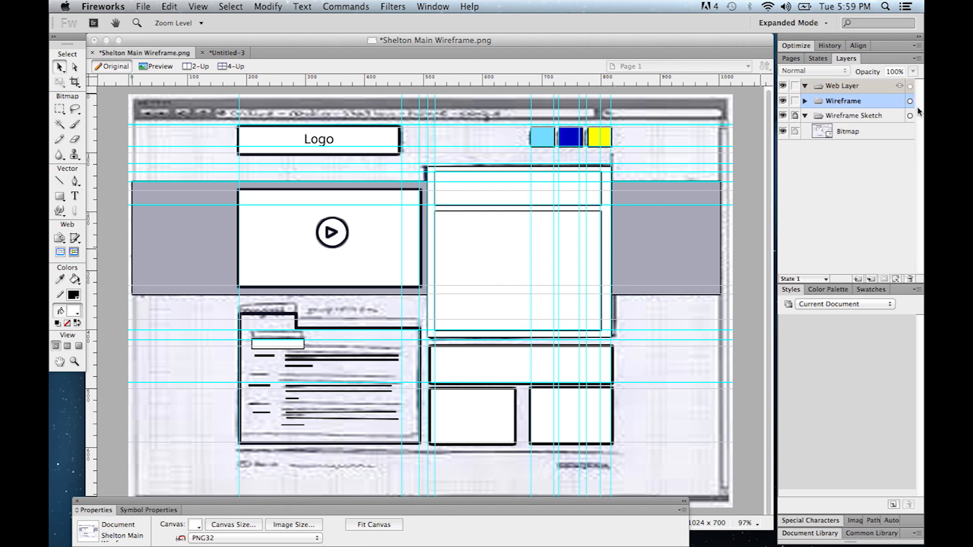
{"action": "left_click", "coordinate": [784, 116]}
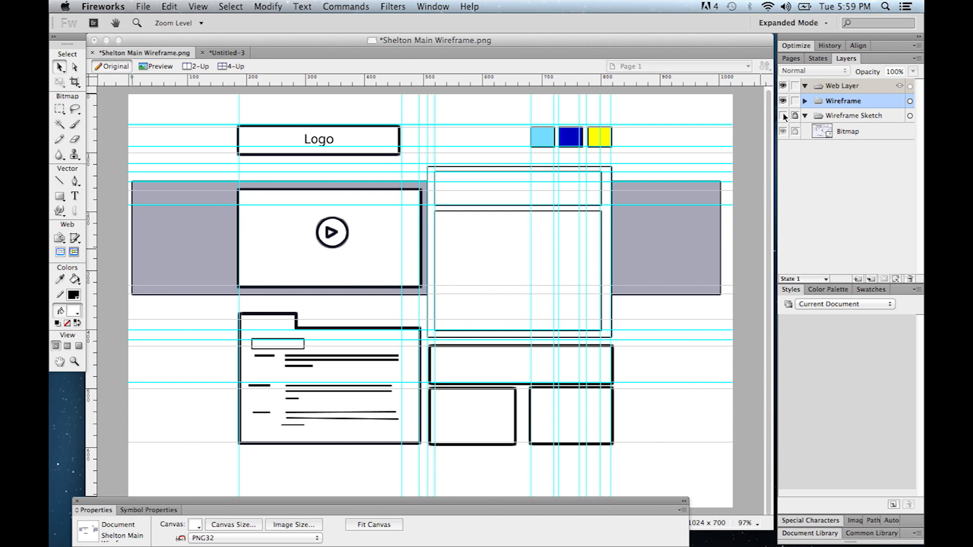
{"action": "left_click", "coordinate": [143, 6]}
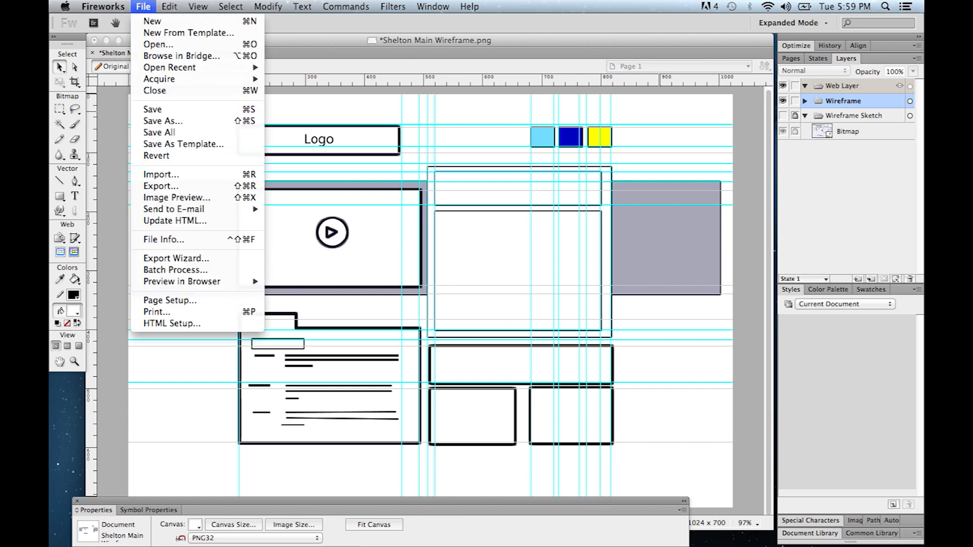
{"action": "left_click", "coordinate": [178, 123]}
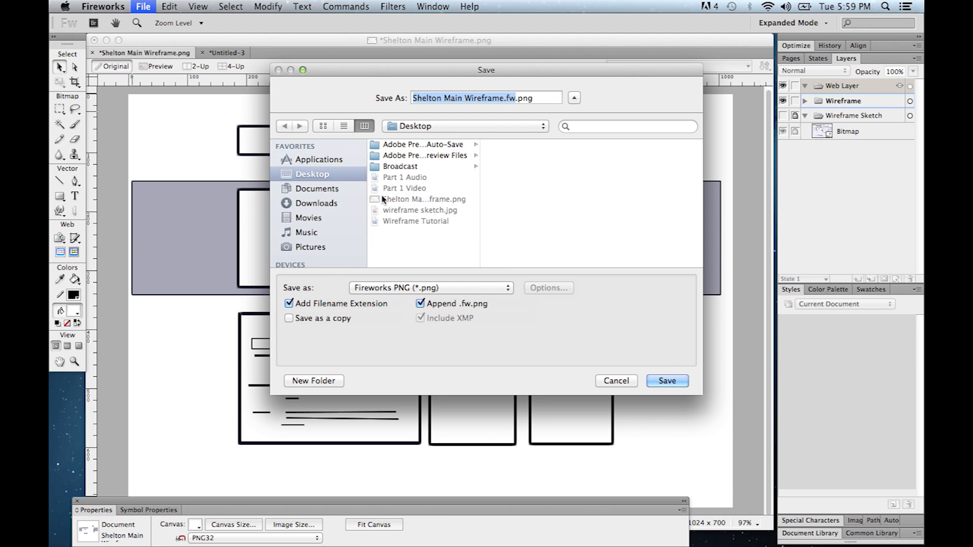
{"action": "left_click", "coordinate": [481, 98]}
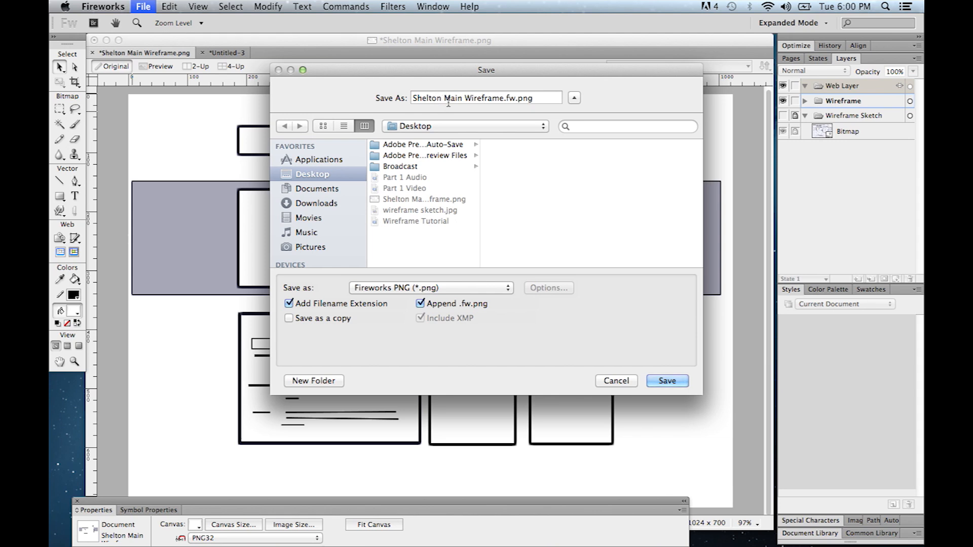
{"action": "left_click_drag", "start_coordinate": [442, 99], "coordinate": [415, 100]}
{"action": "triple_click", "coordinate": [458, 102]}
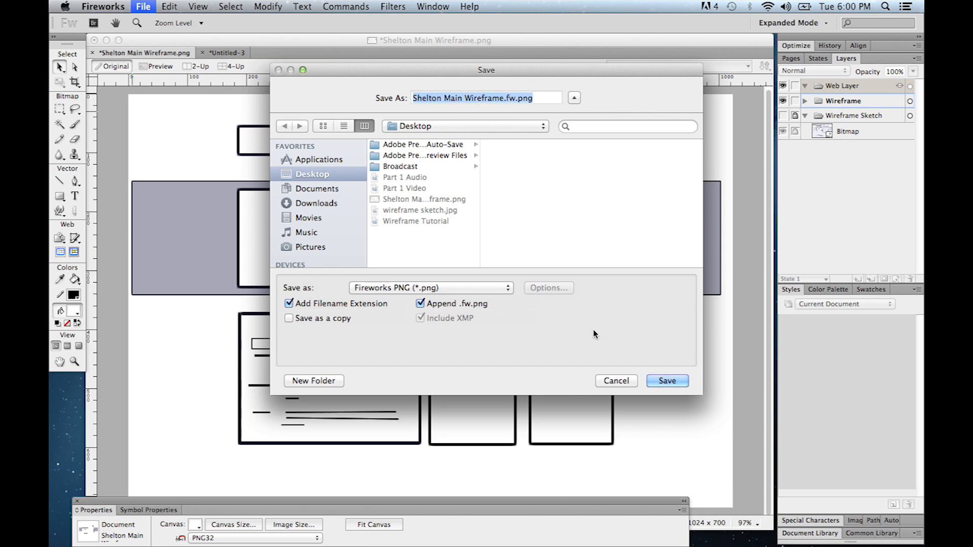
{"action": "left_click", "coordinate": [627, 381]}
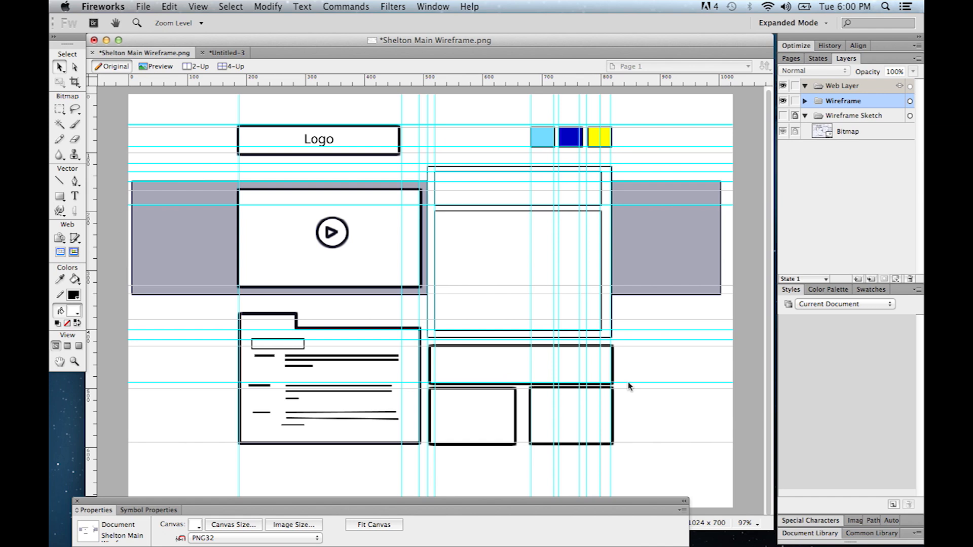
{"action": "mouse_move", "coordinate": [631, 543]}
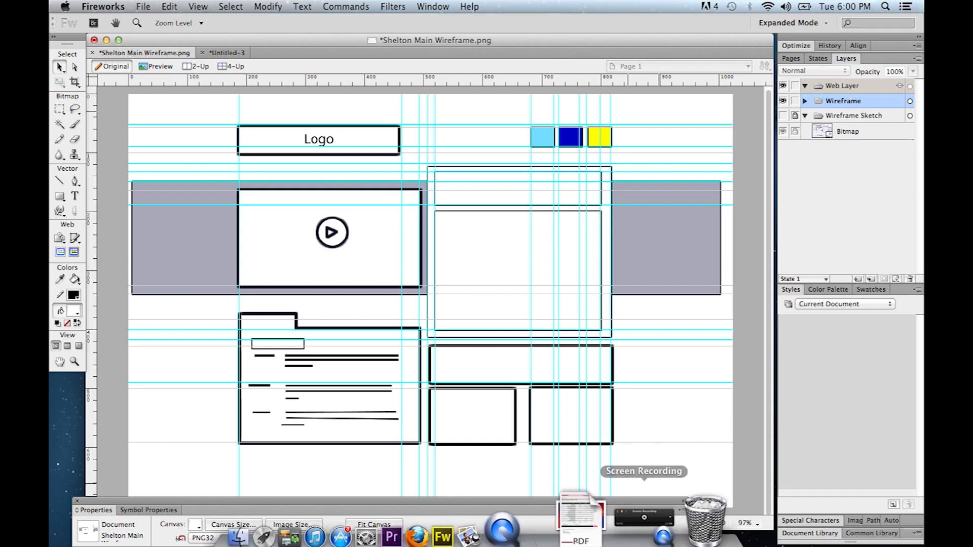
{"action": "left_click", "coordinate": [633, 519]}
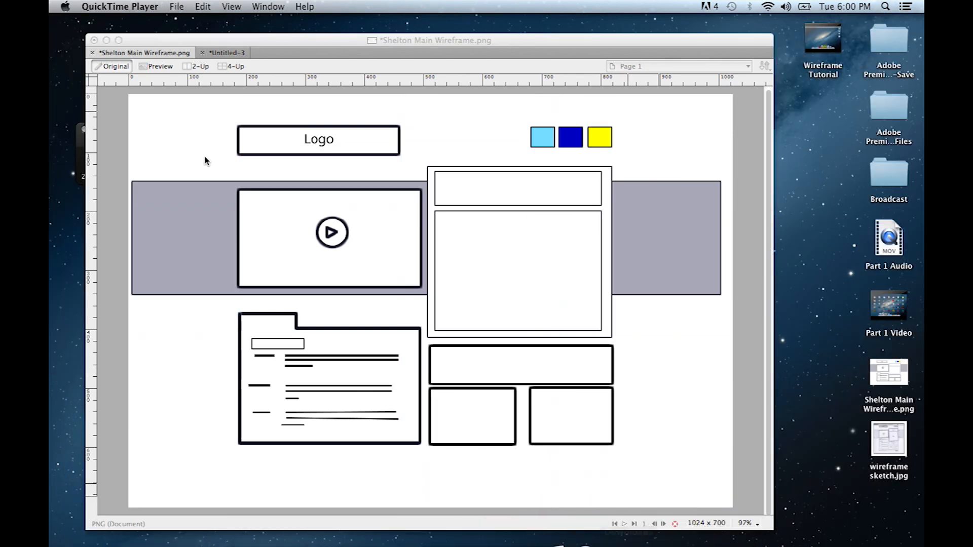